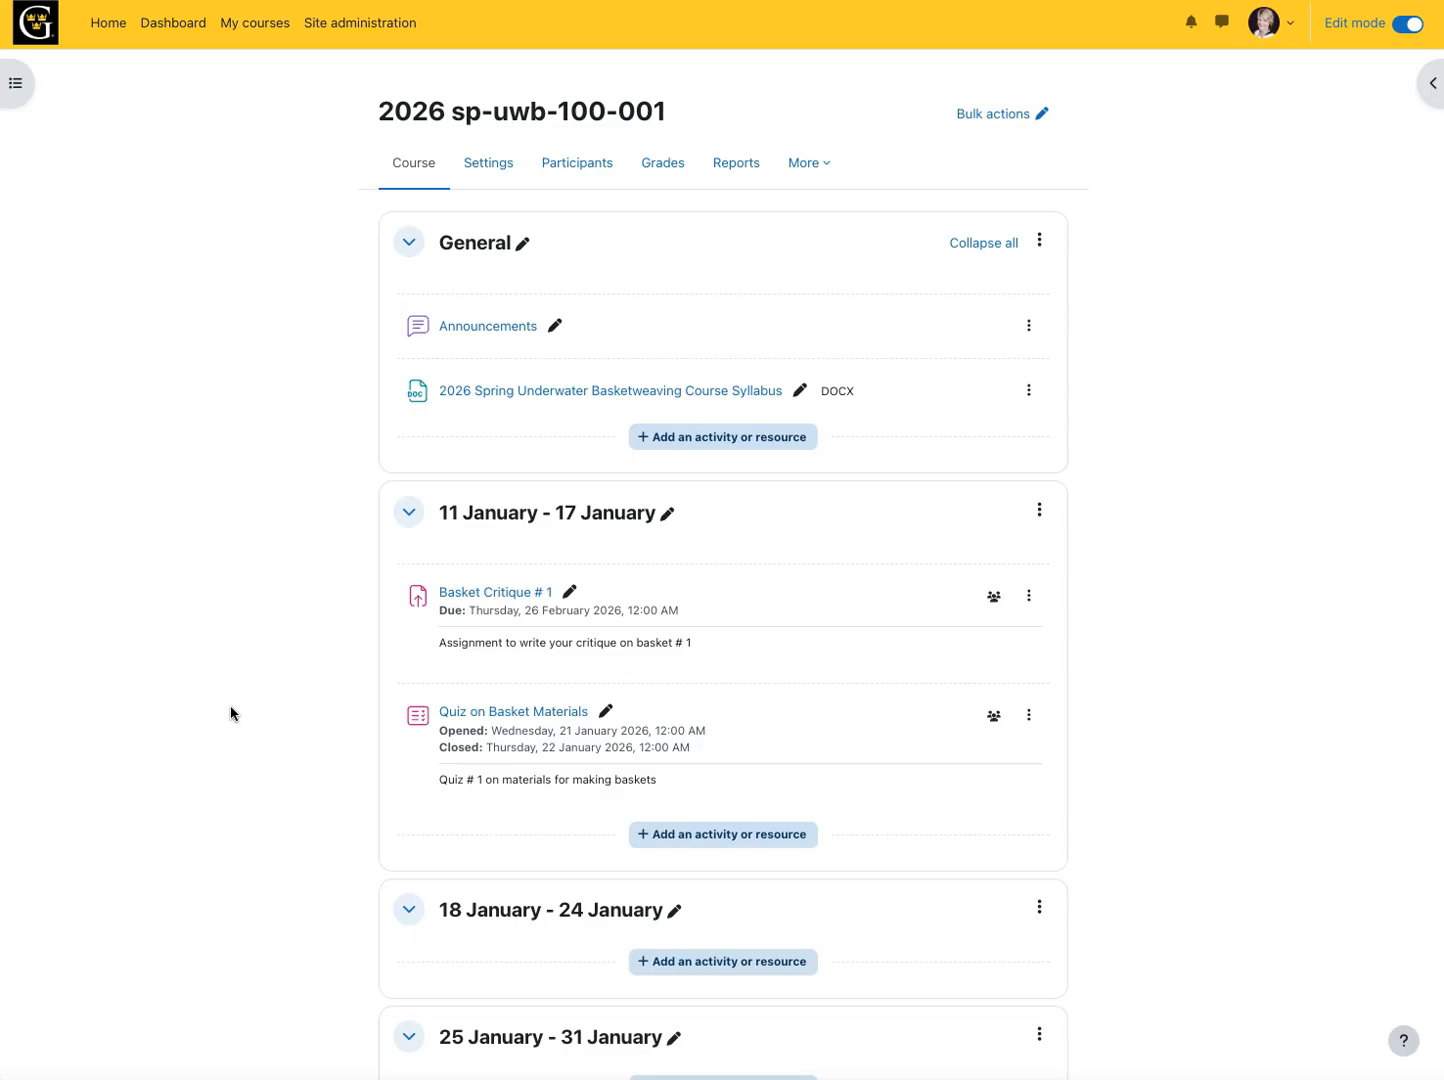
Step: Open the advanced grading page of the "Describing How to Make a Basket Underwater (with Handle)" assignment in the 5 April - 11 April section
scroll(232, 713, down, 20)
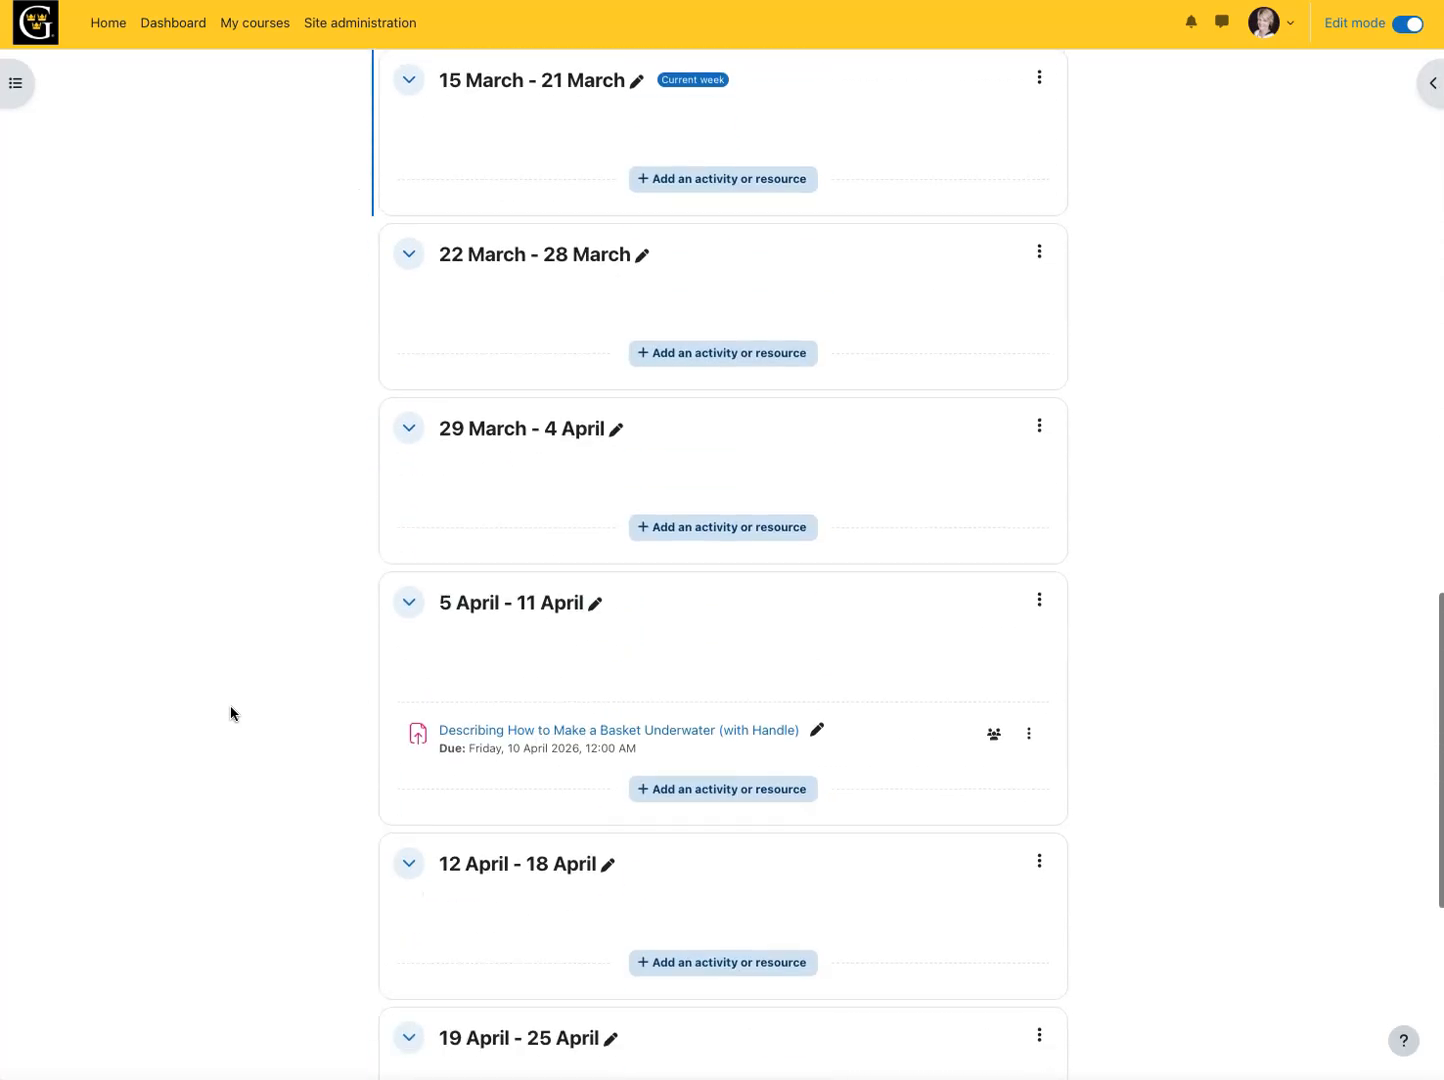
scroll(231, 713, down, 2)
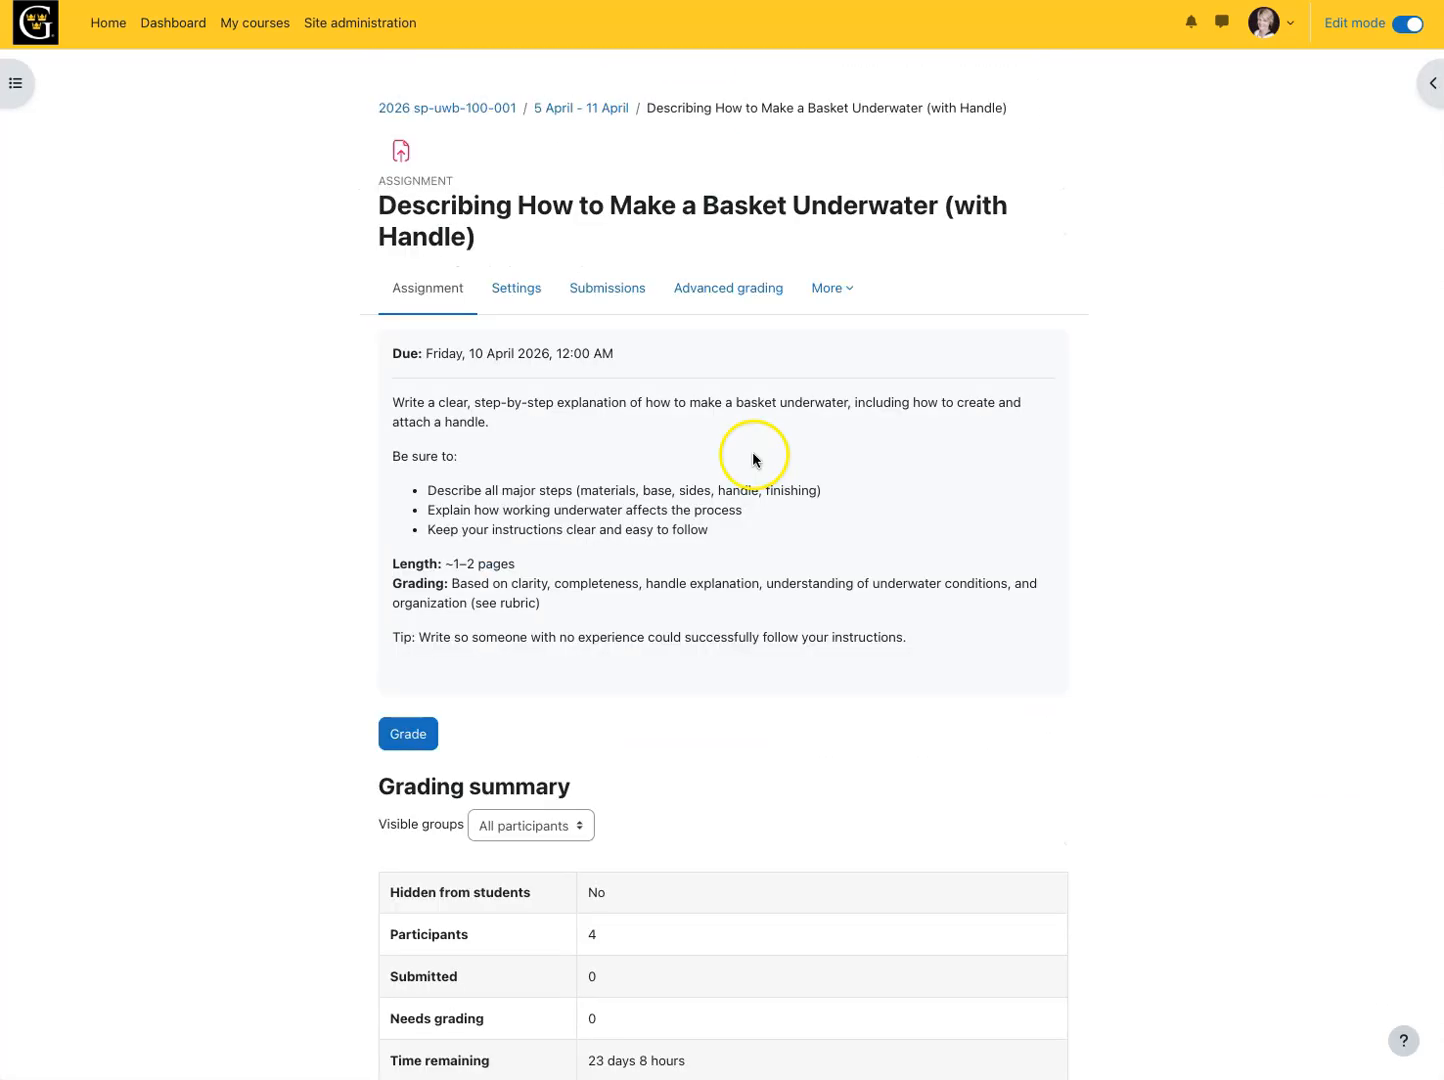
click(728, 290)
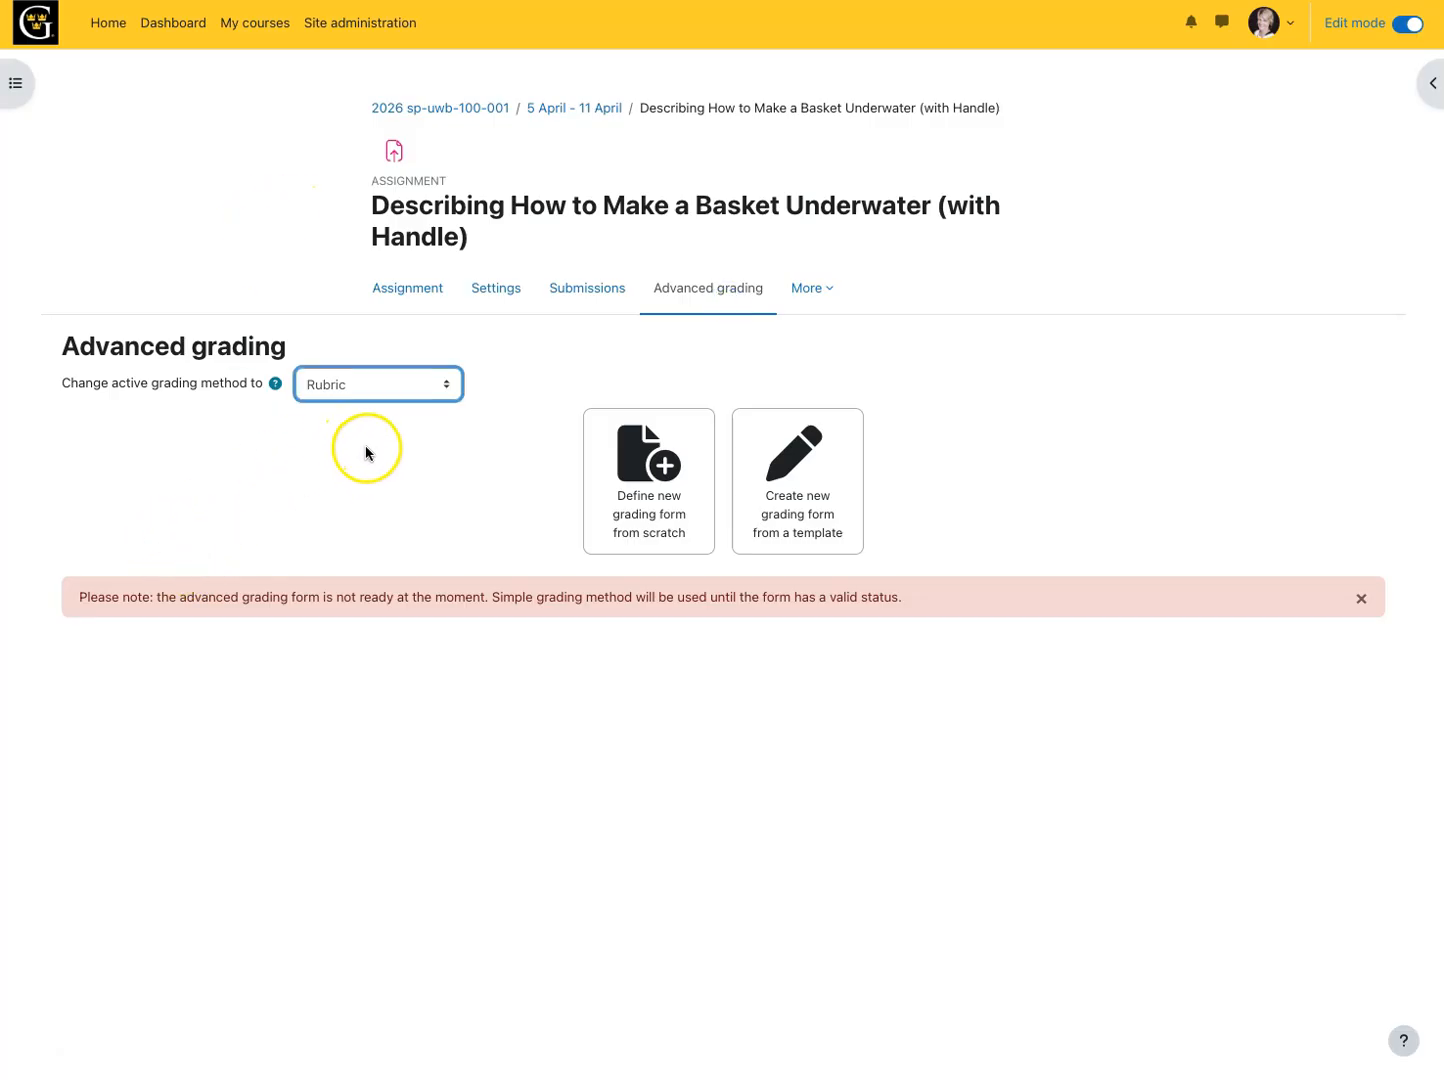
Step: Set the active grading method to Rubric and start defining a new grading form from scratch
click(361, 394)
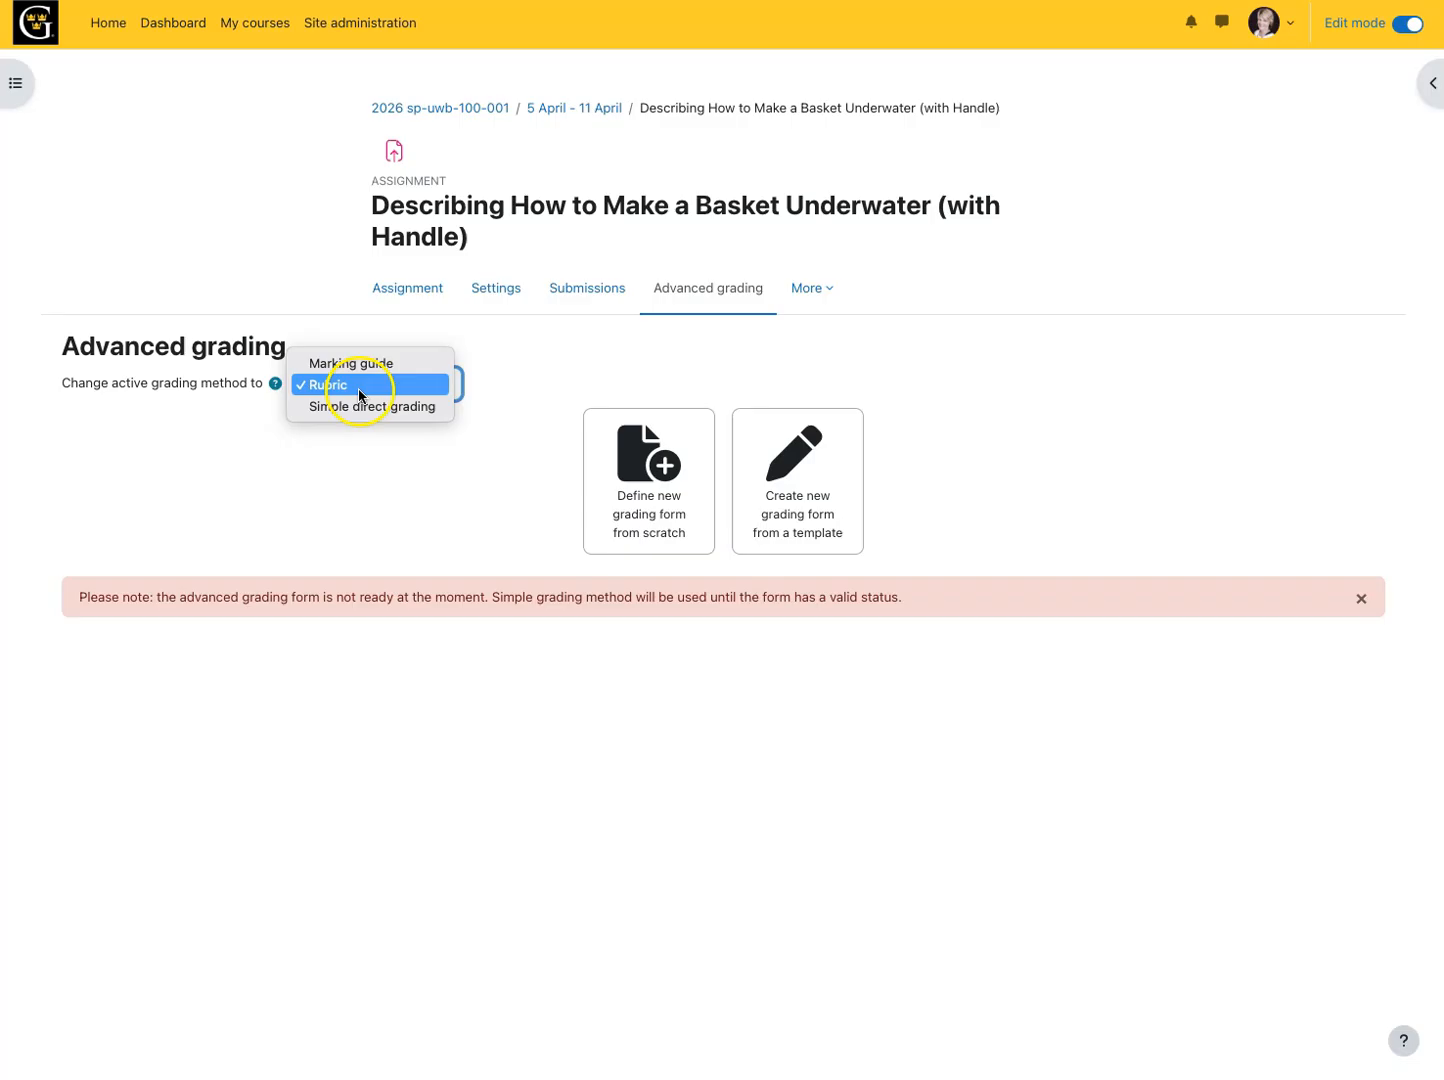
click(360, 388)
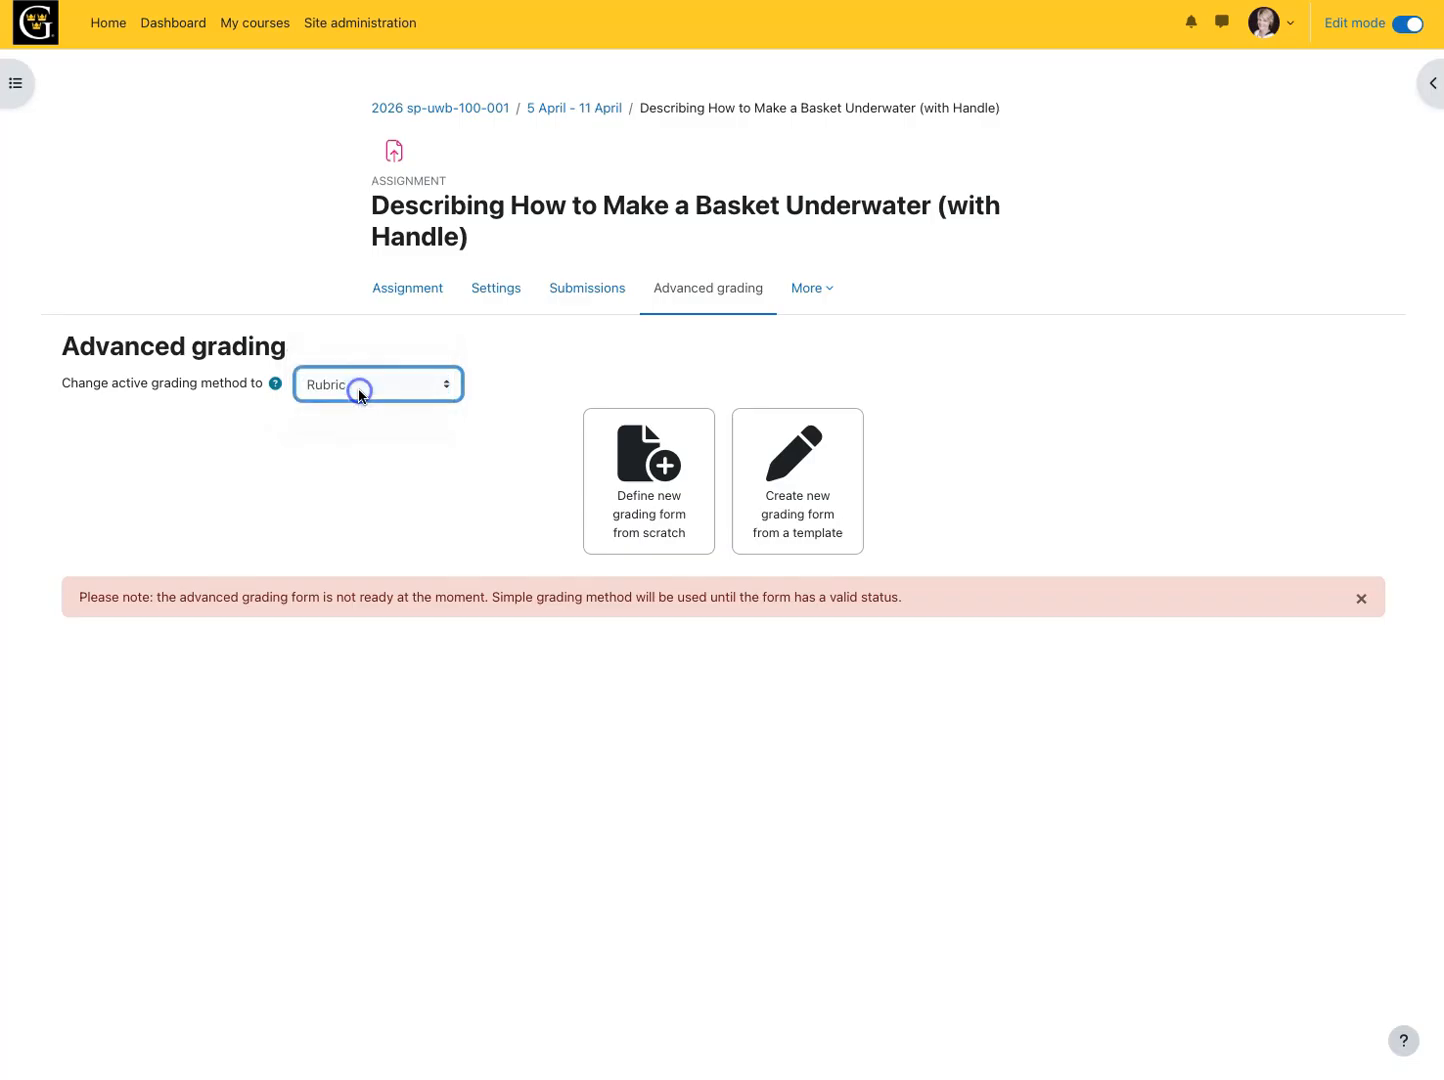
click(345, 487)
click(338, 492)
click(646, 470)
Step: Name the rubric "Underwater Basket Instructions Rubric" and describe it as "Evaluates clarity, completeness, handle construction, and understanding of underwater conditions."
scroll(97, 655, down, 3)
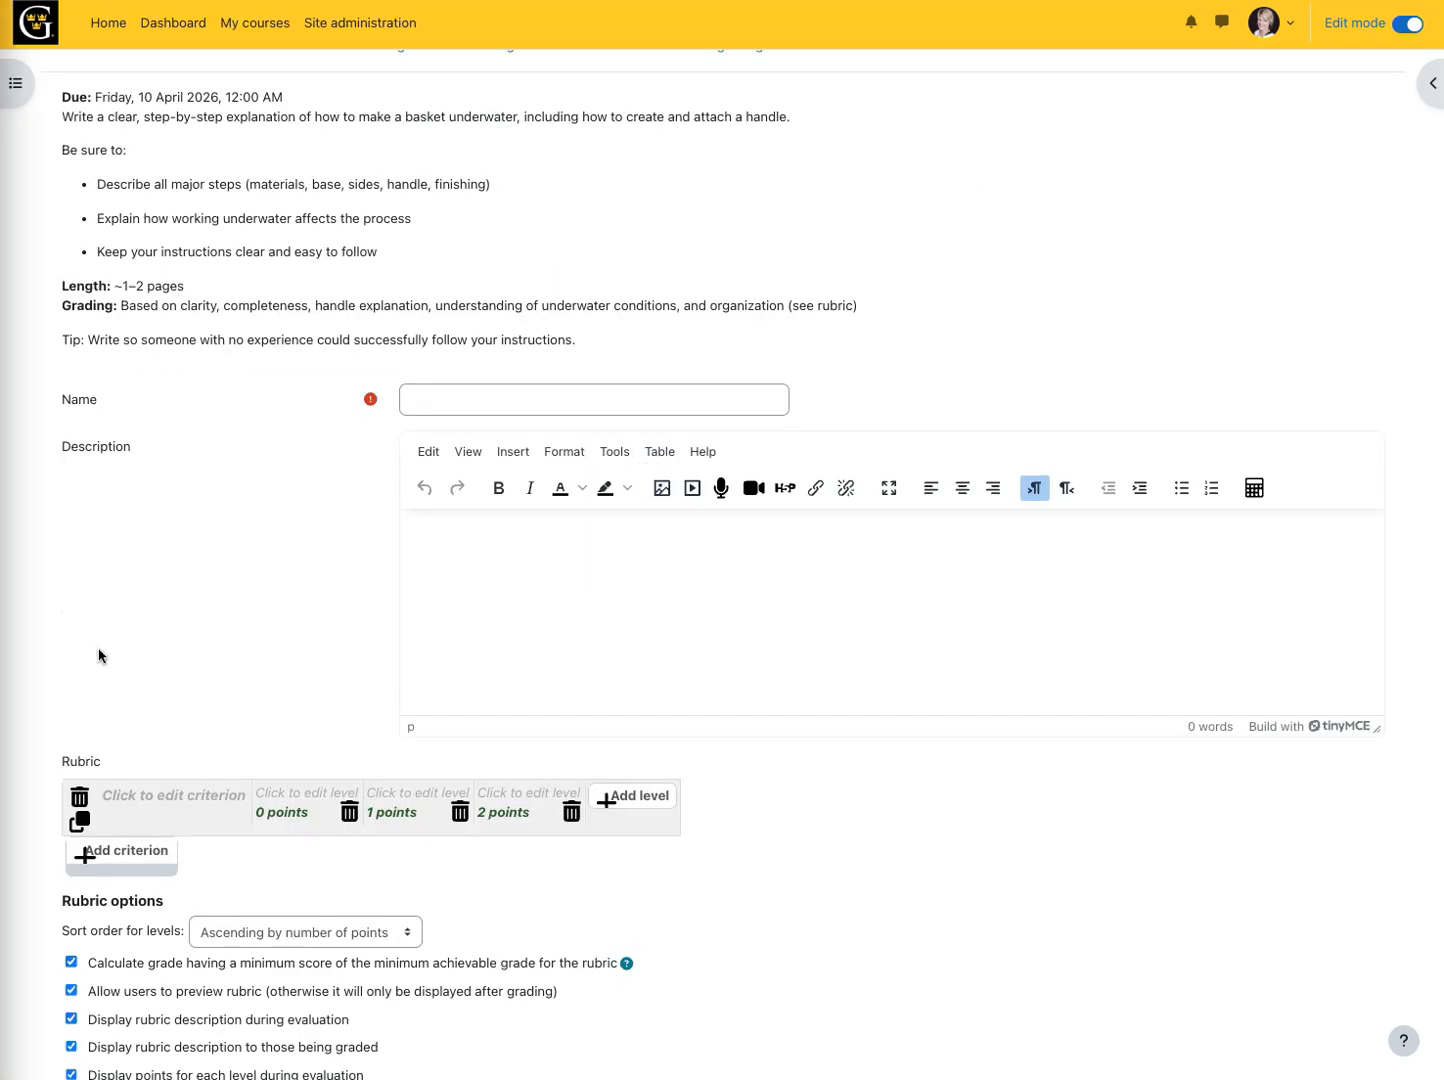
click(426, 405)
text(Underwater Basket Instructions Rubric)
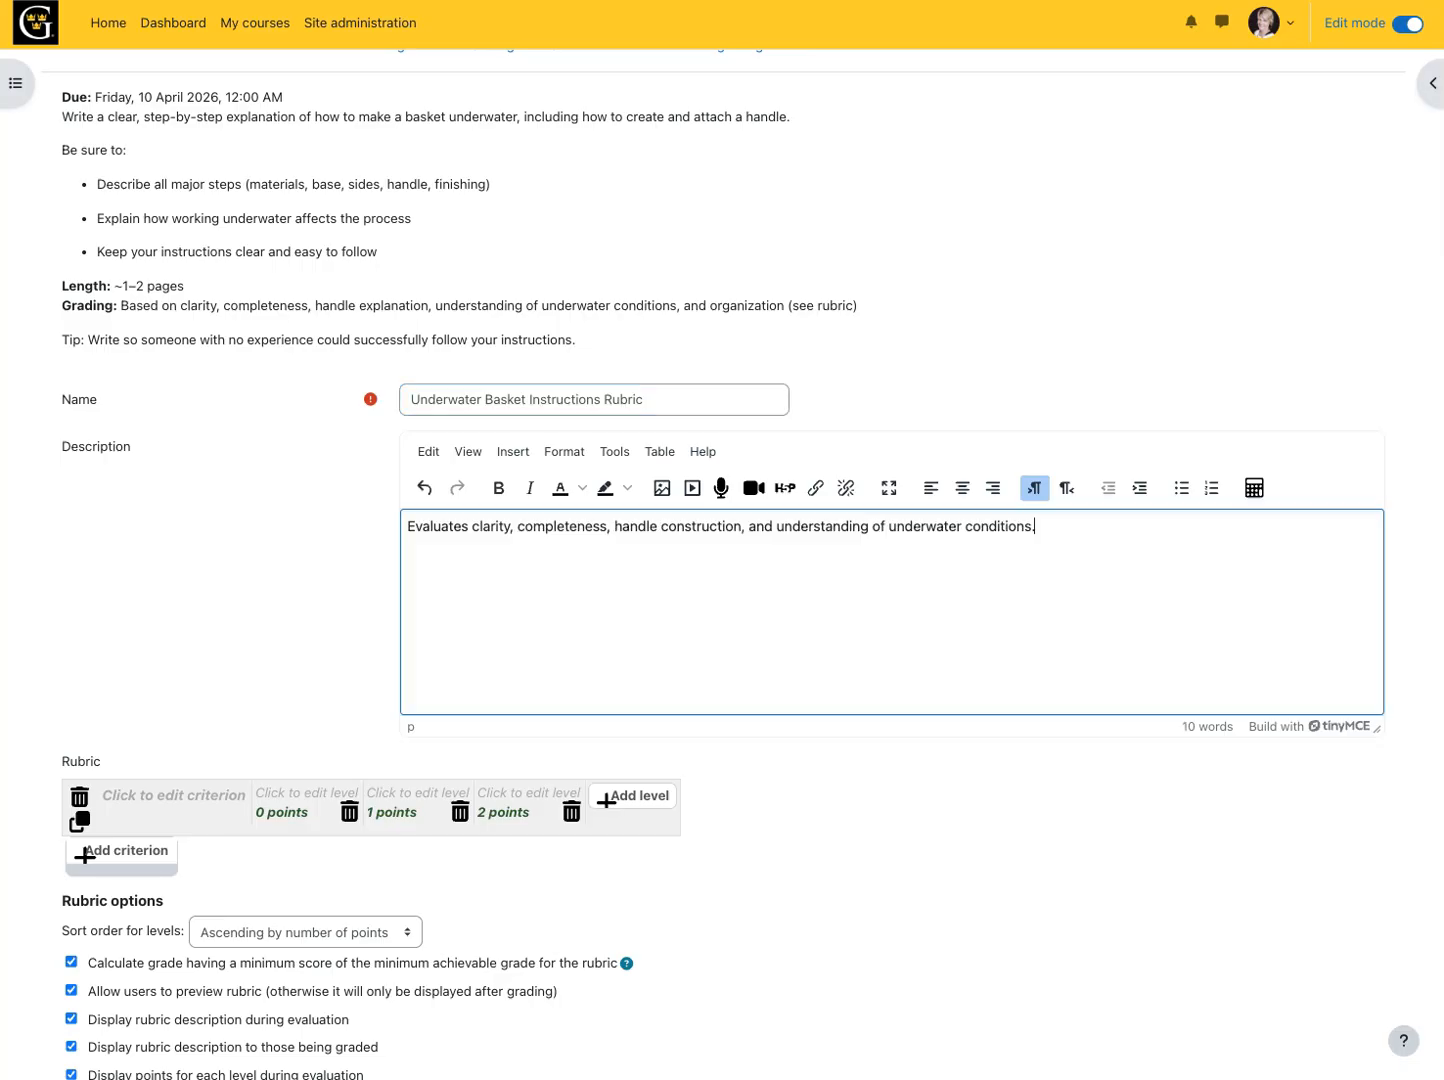
Step: Enter "Clarity of Instructions" as the rubric's first criterion
scroll(138, 610, down, 3)
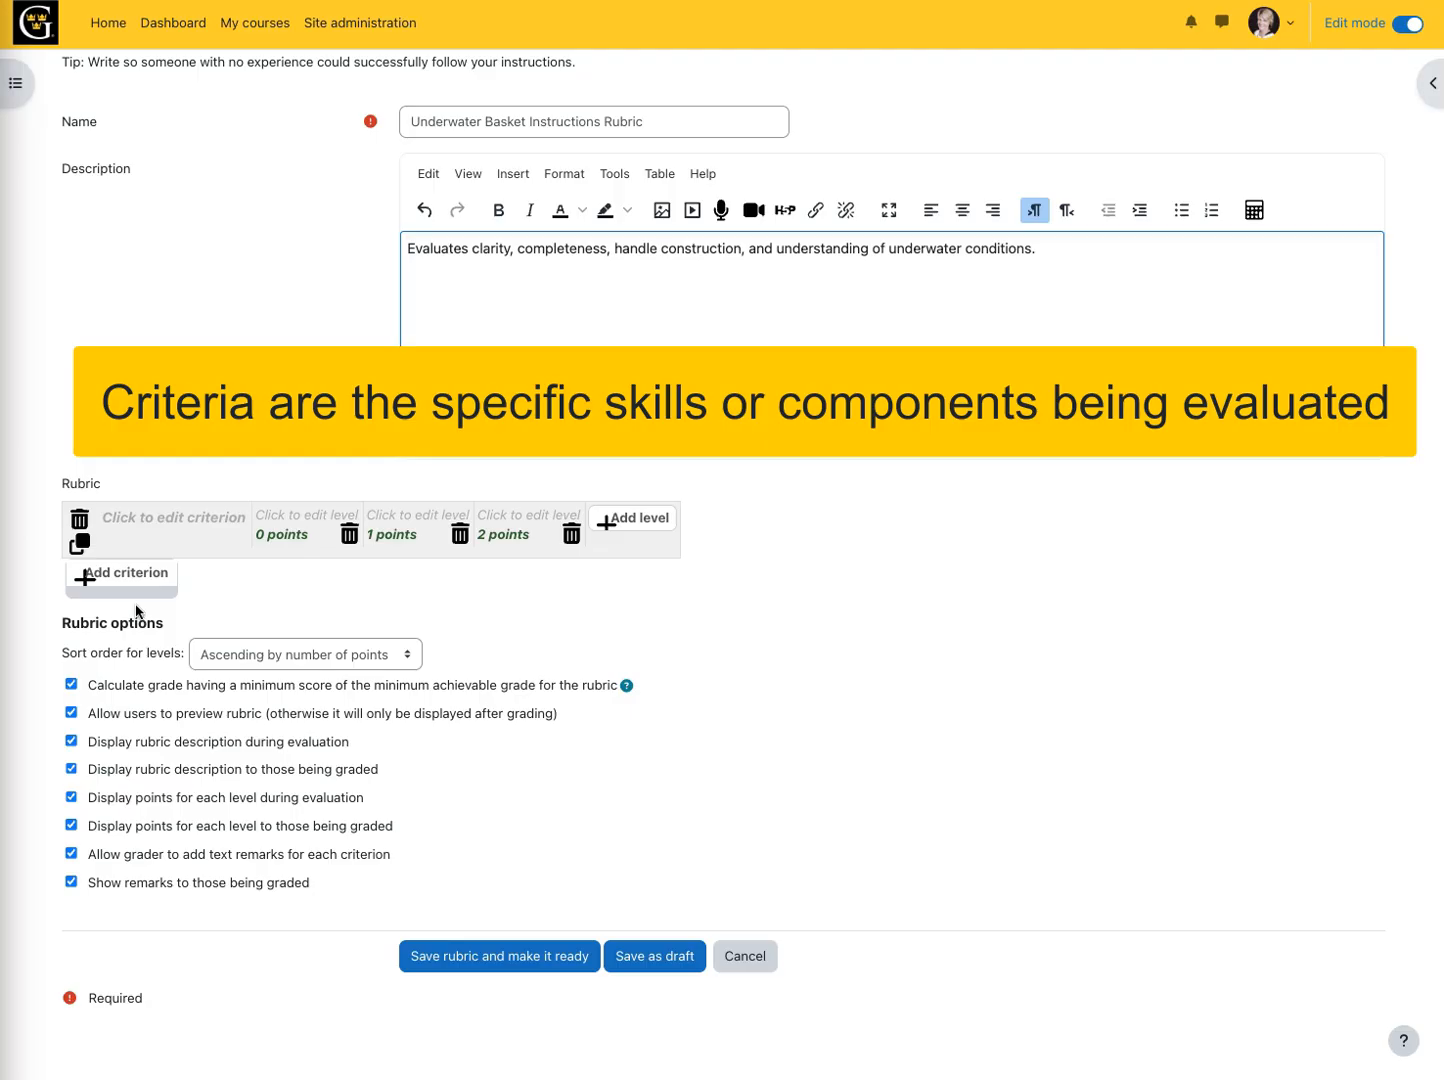
click(143, 592)
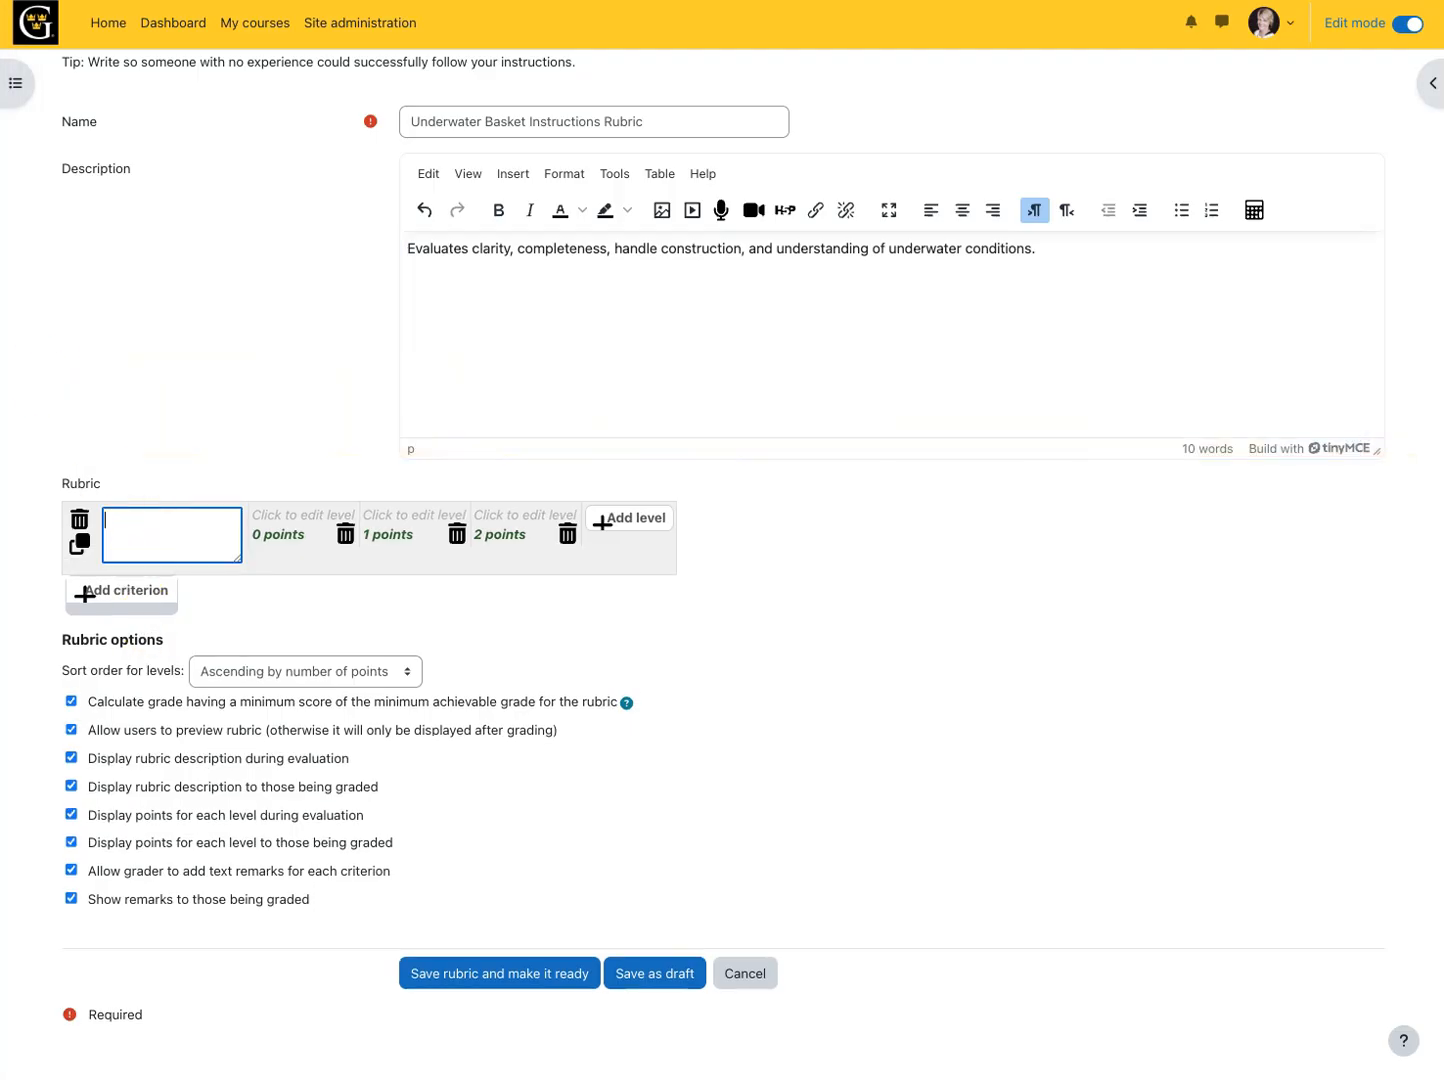
text(Clarity of Instructions)
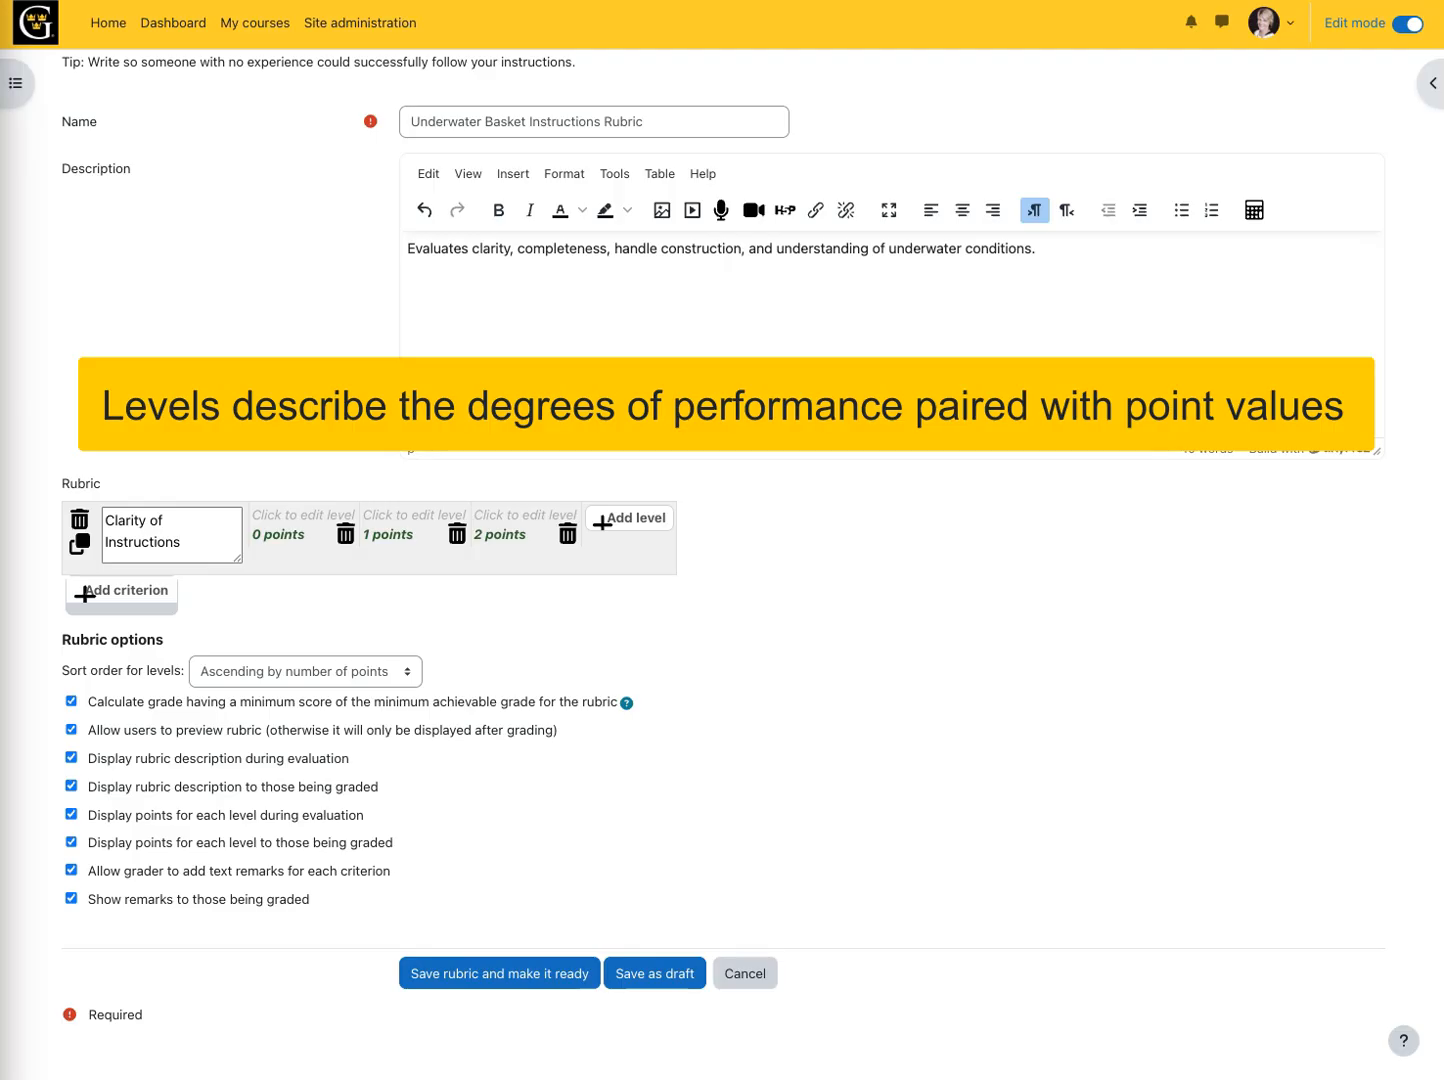
Step: Describe the three levels as missing or not understandable, unclear or difficult to follow, and mostly clear but may skip steps, scoring the third 3 points
click(303, 551)
text(Instructions are missing or not understandable)
click(412, 518)
text(Instructions are unclear or difficult to follow)
click(554, 563)
text(mostly clear but may skip or confuse some steps)
double_click(534, 604)
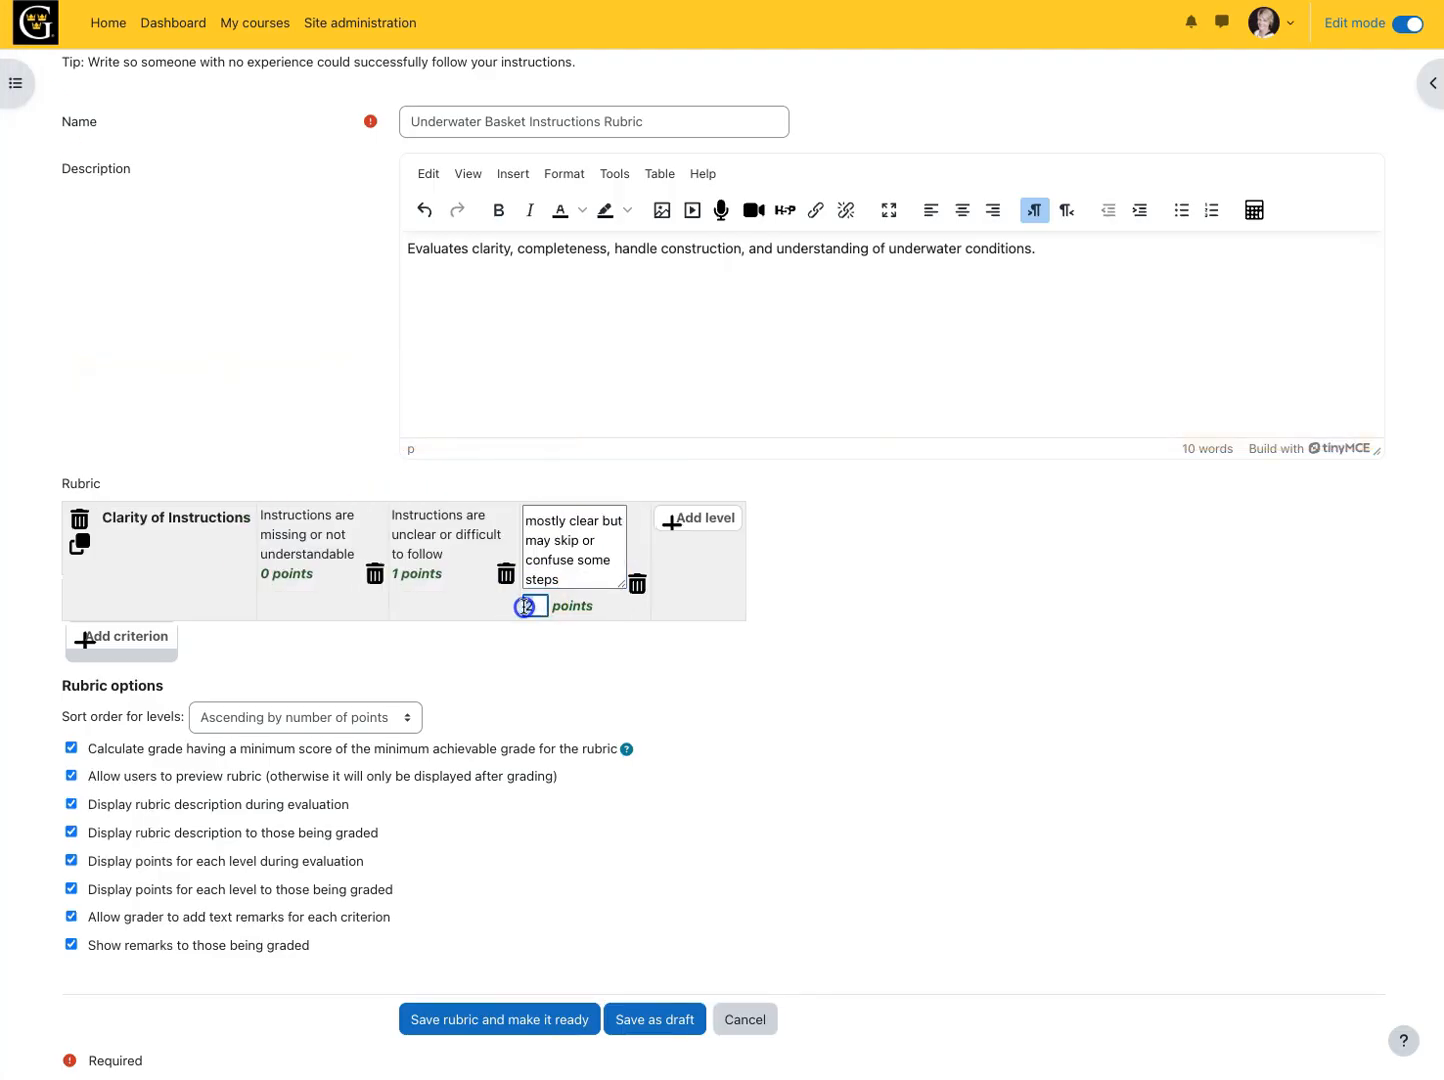
text(3)
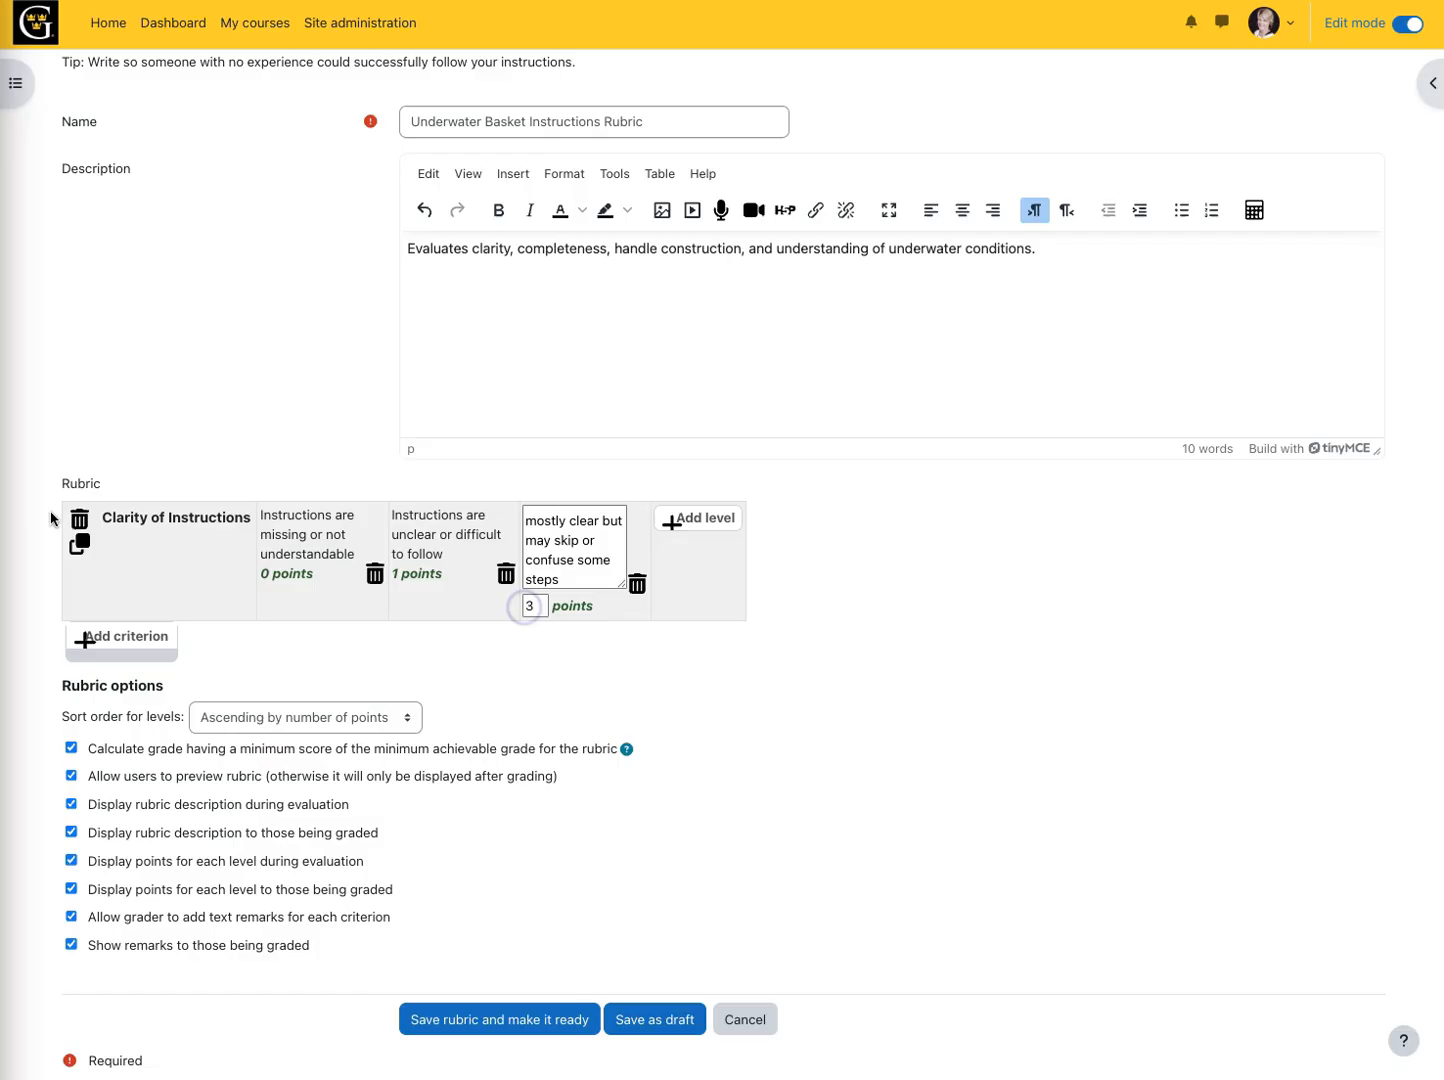
Step: Add a fourth level to Clarity of Instructions ending in "follow step-by-step" and worth 5 points
click(703, 520)
click(756, 531)
text(follow step-by-step)
key(Tab)
text(5)
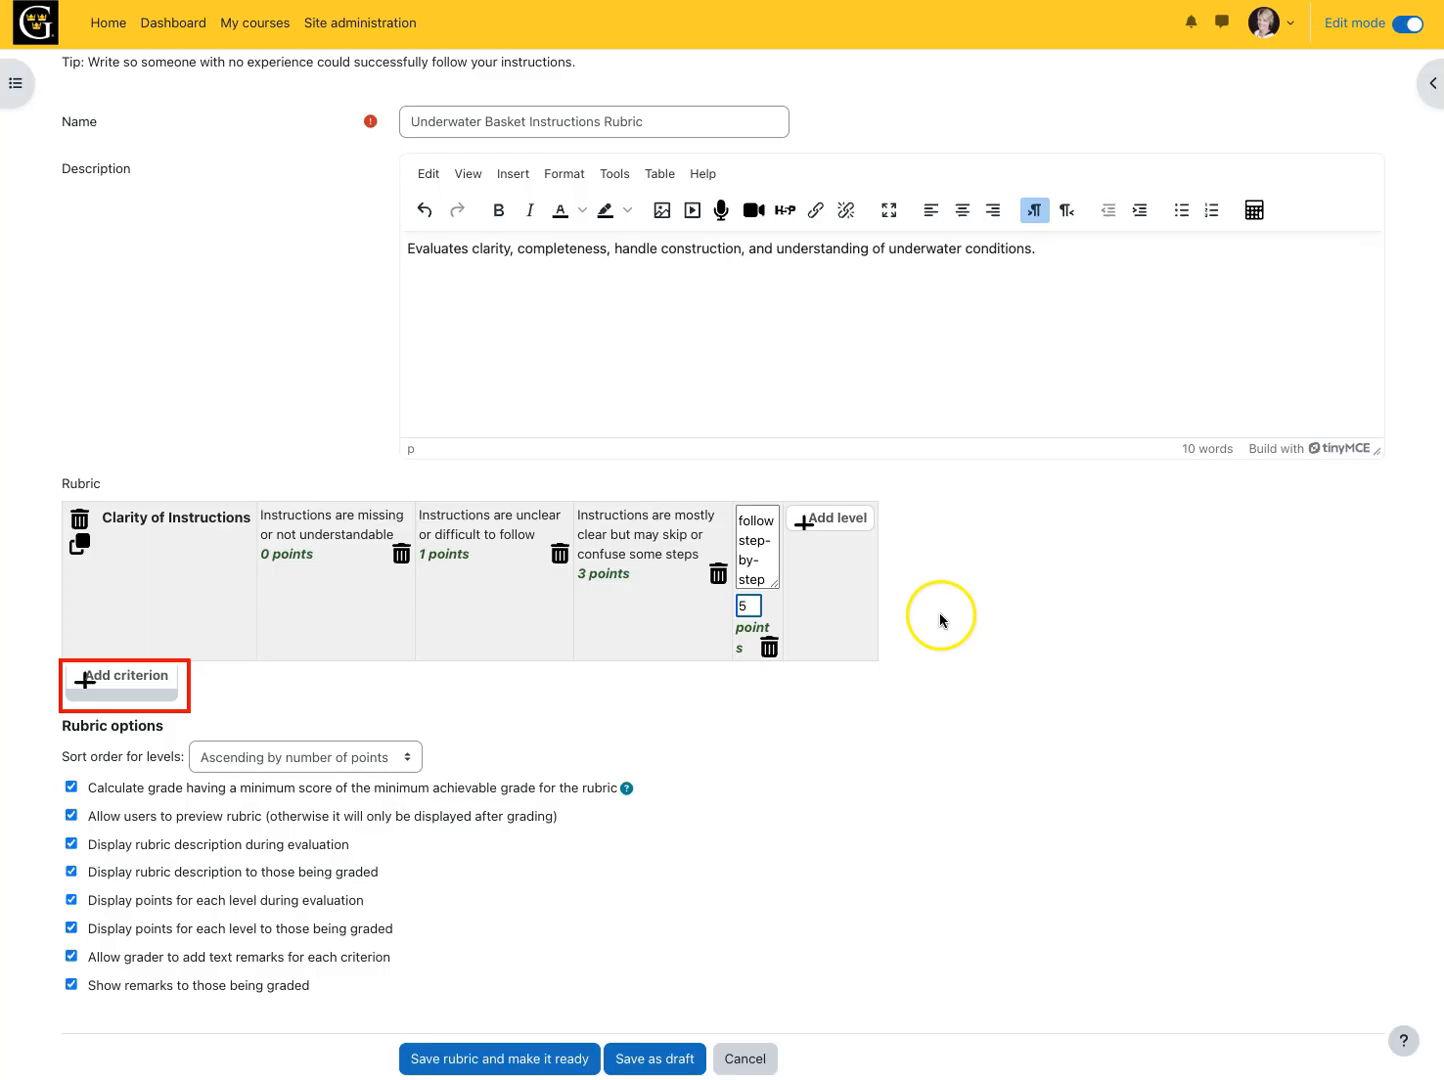
Step: Add criteria for process completeness, underwater challenges, handle construction and writing quality with 0, 1, 3 and 5 point levels, and save the rubric as ready
click(97, 672)
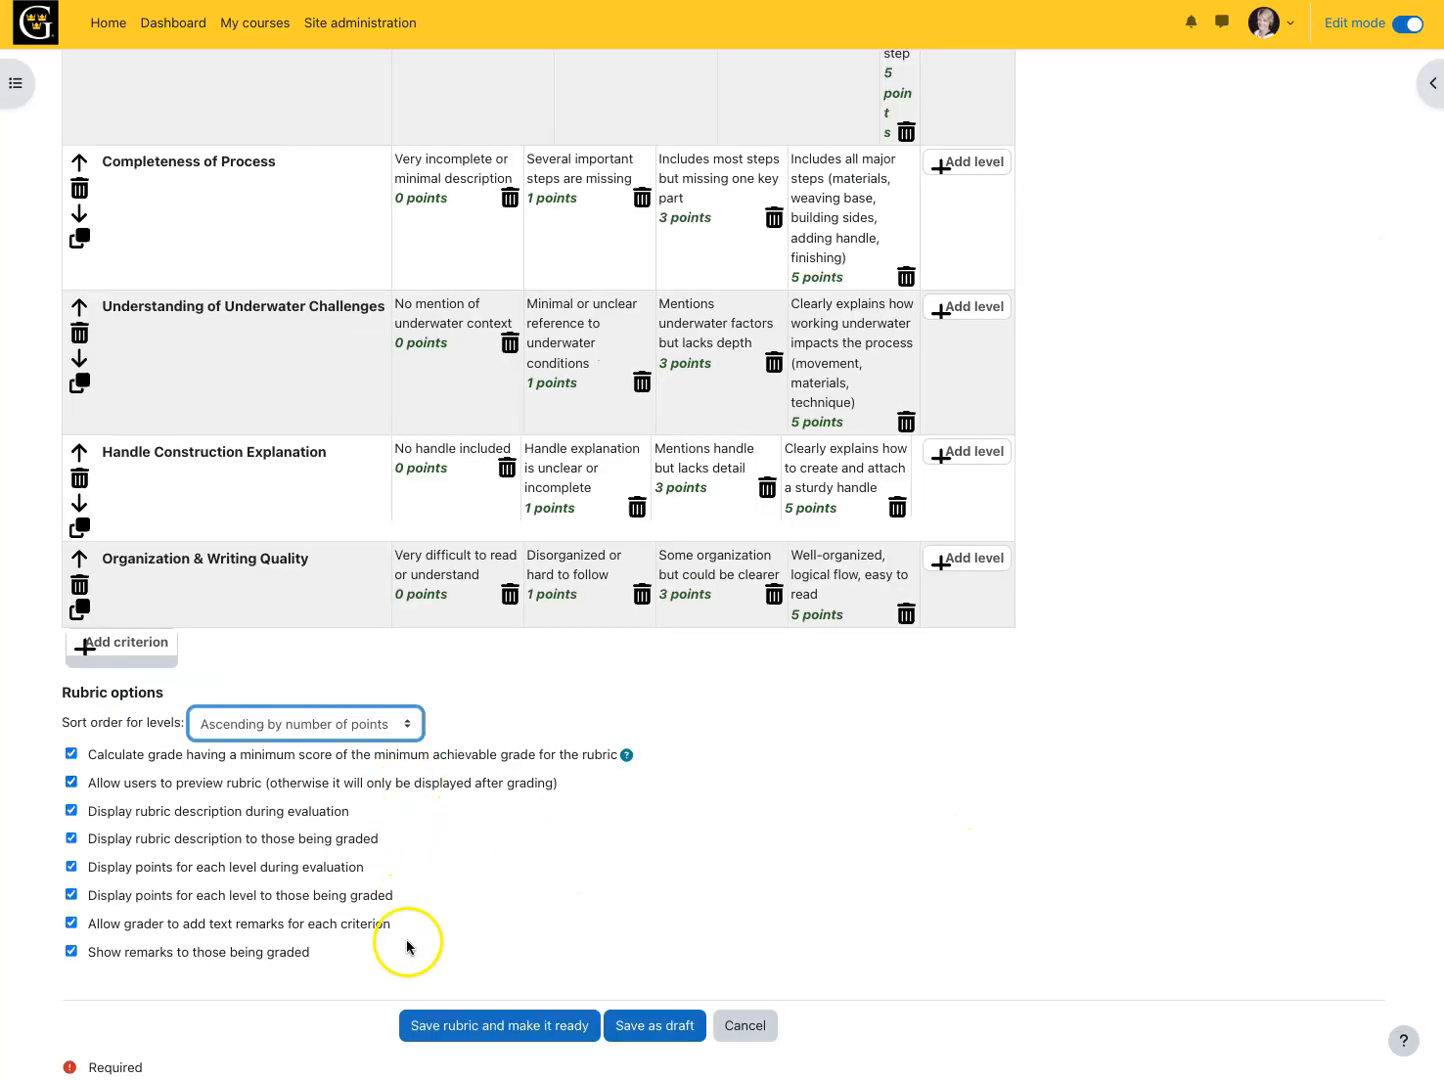
click(658, 1027)
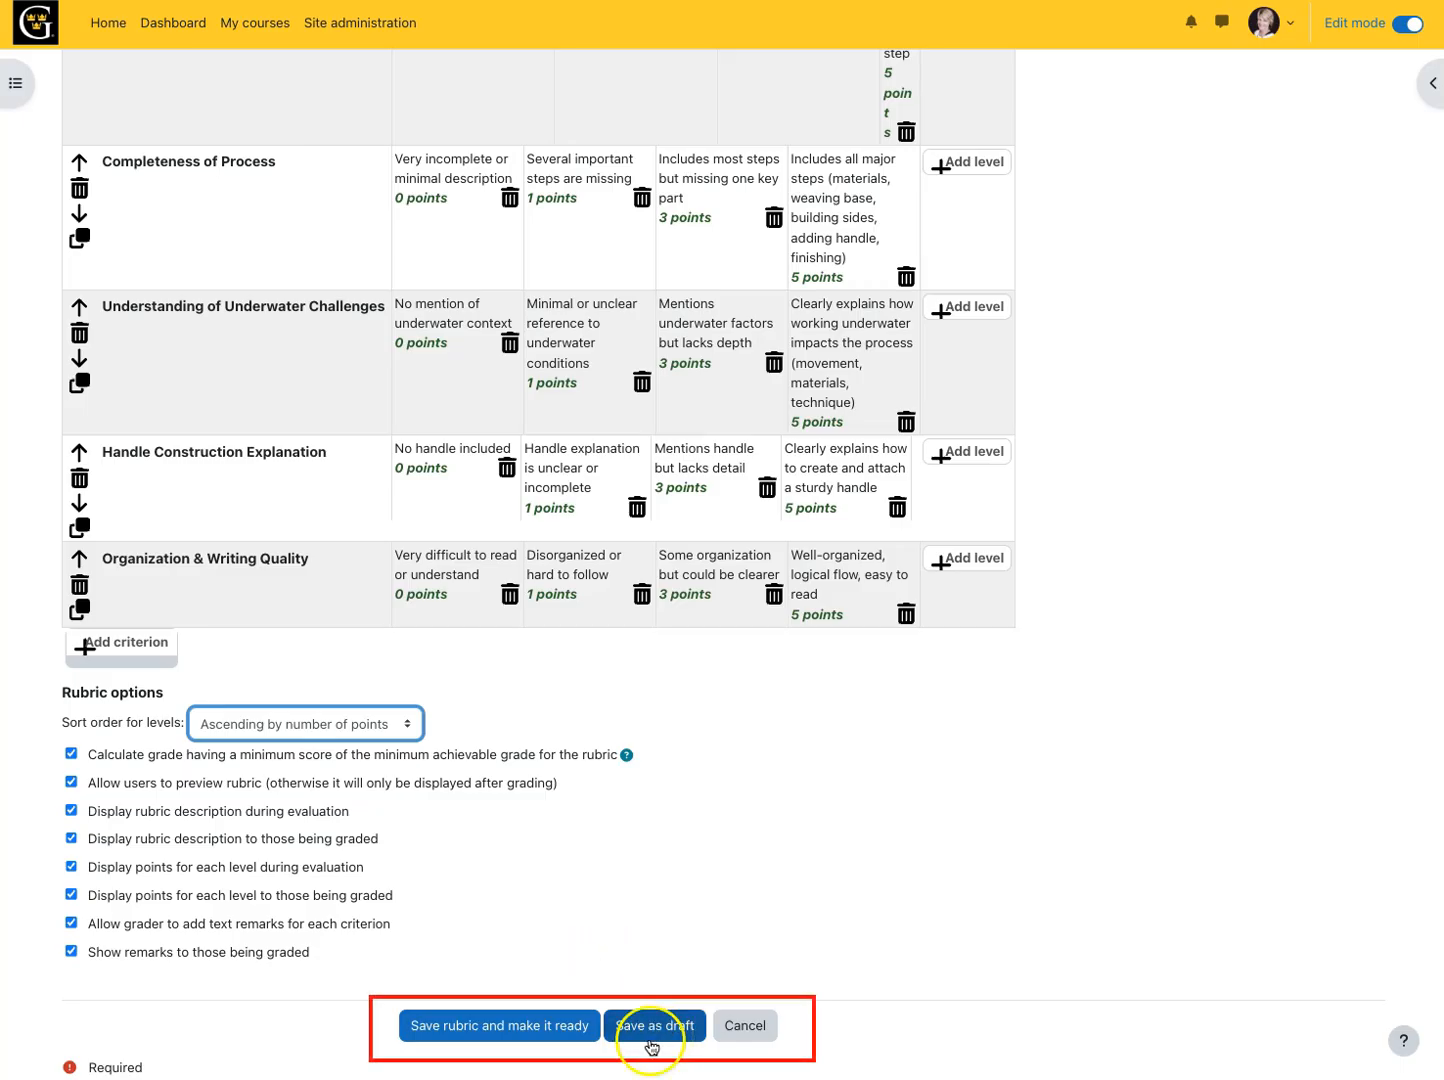
click(502, 1027)
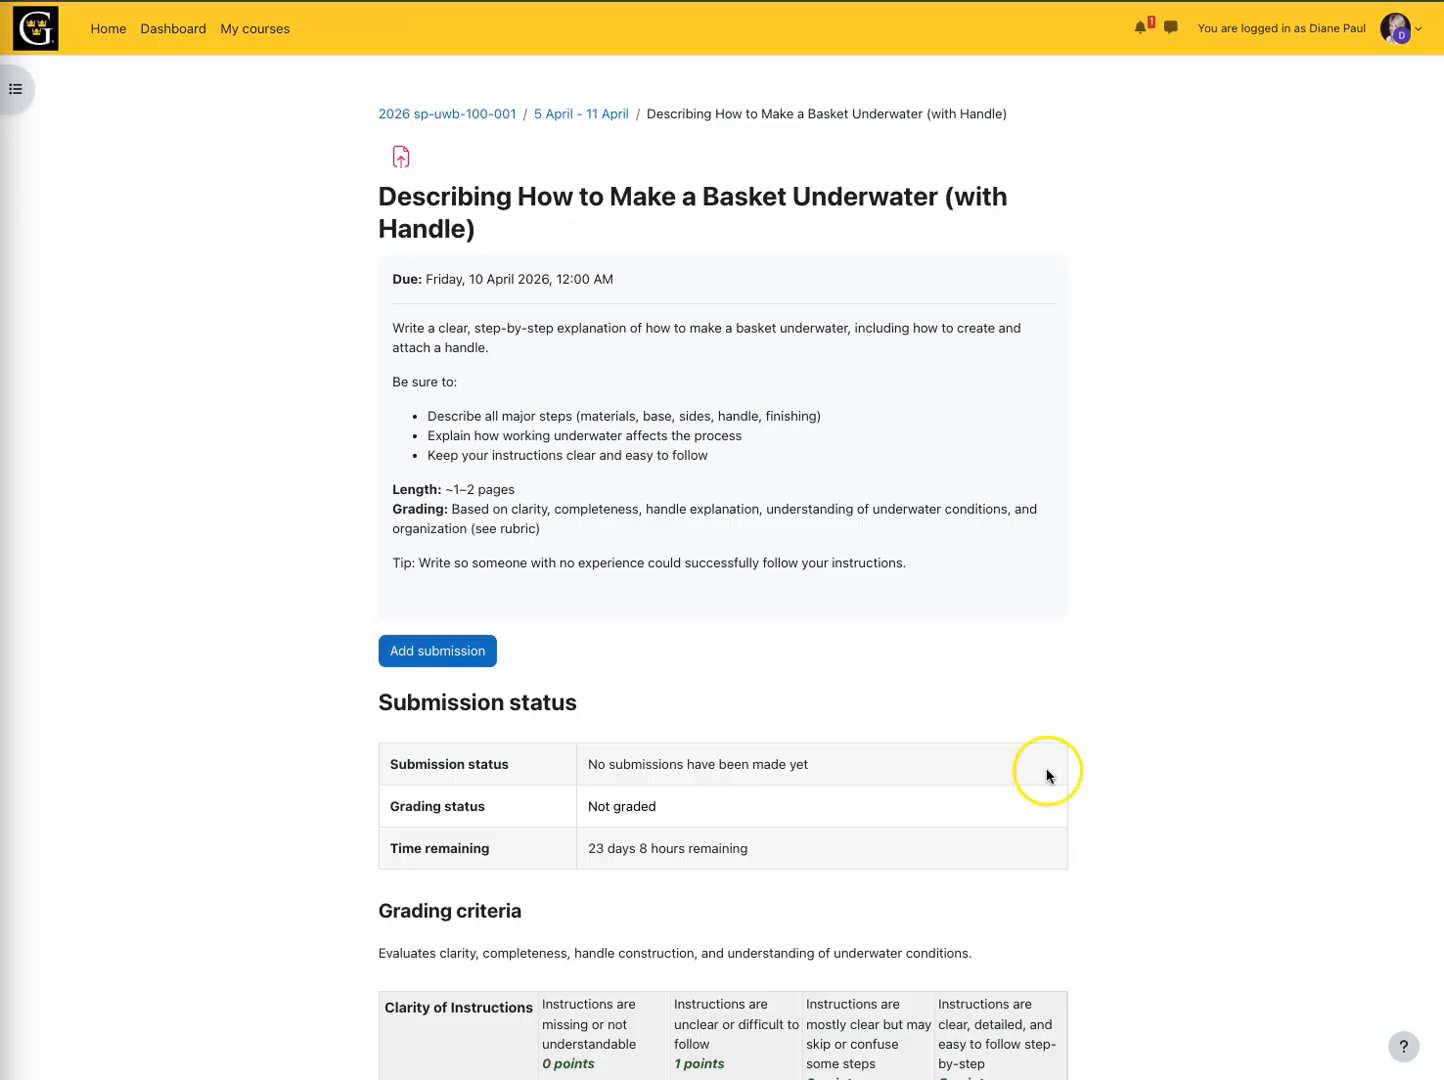
Step: Examine the grading criteria shown on the assignment page in the student's view
scroll(1118, 773, down, 5)
scroll(1118, 773, down, 3)
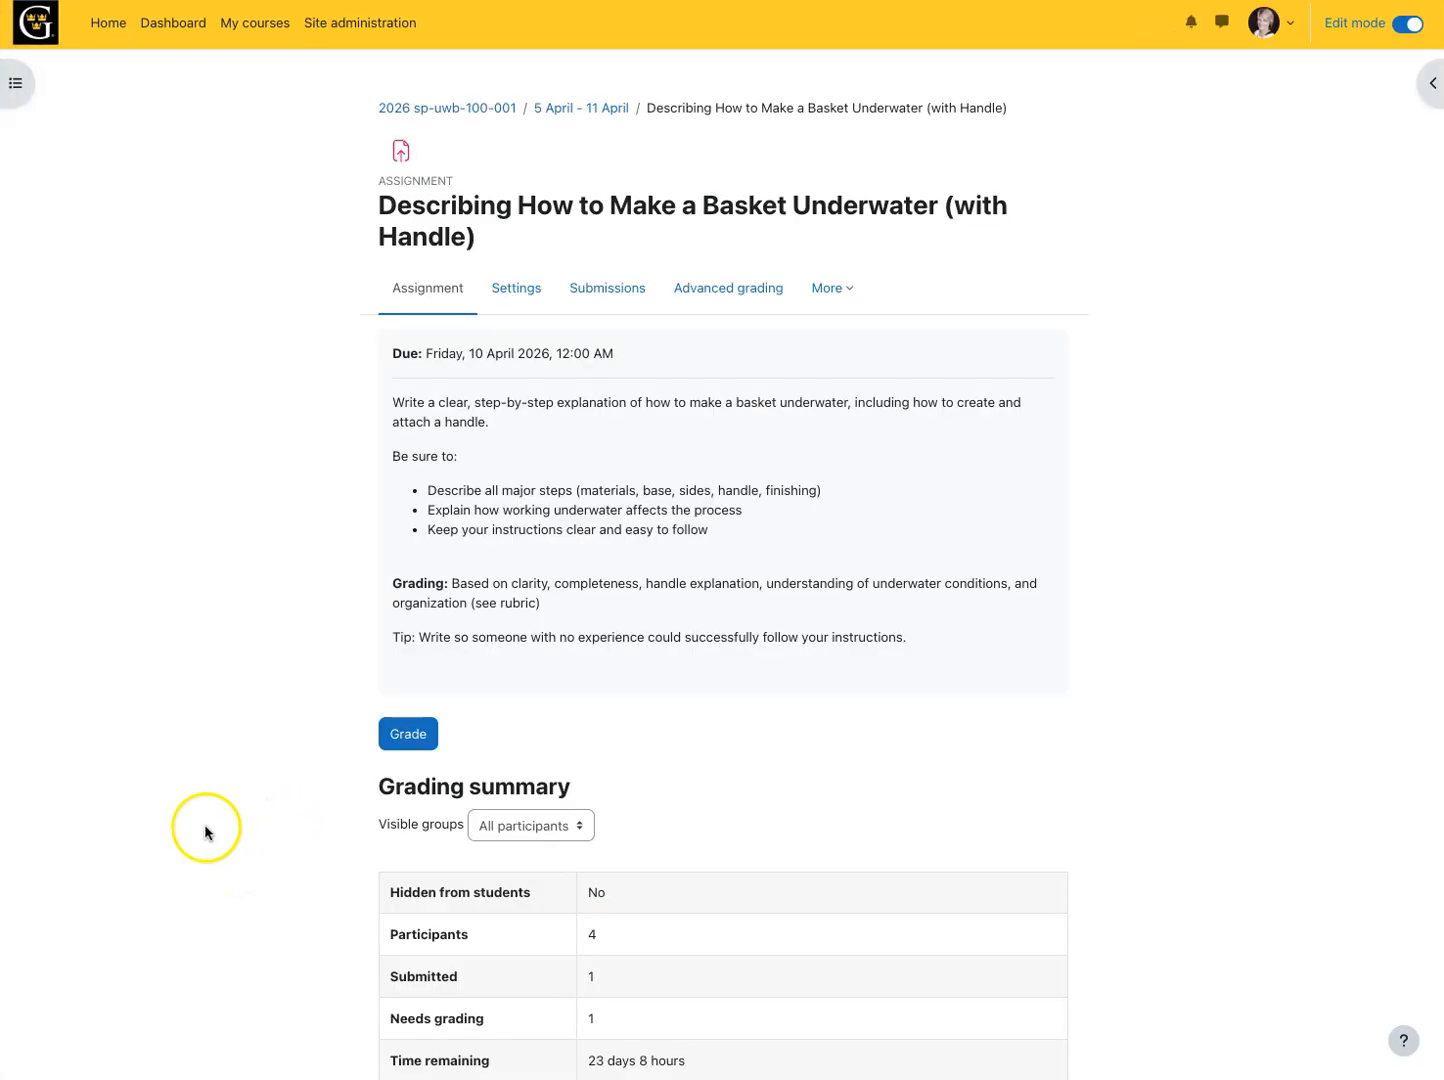
Step: Open the student's submission for grading and switch to the layout that shows only the grading panel
click(412, 736)
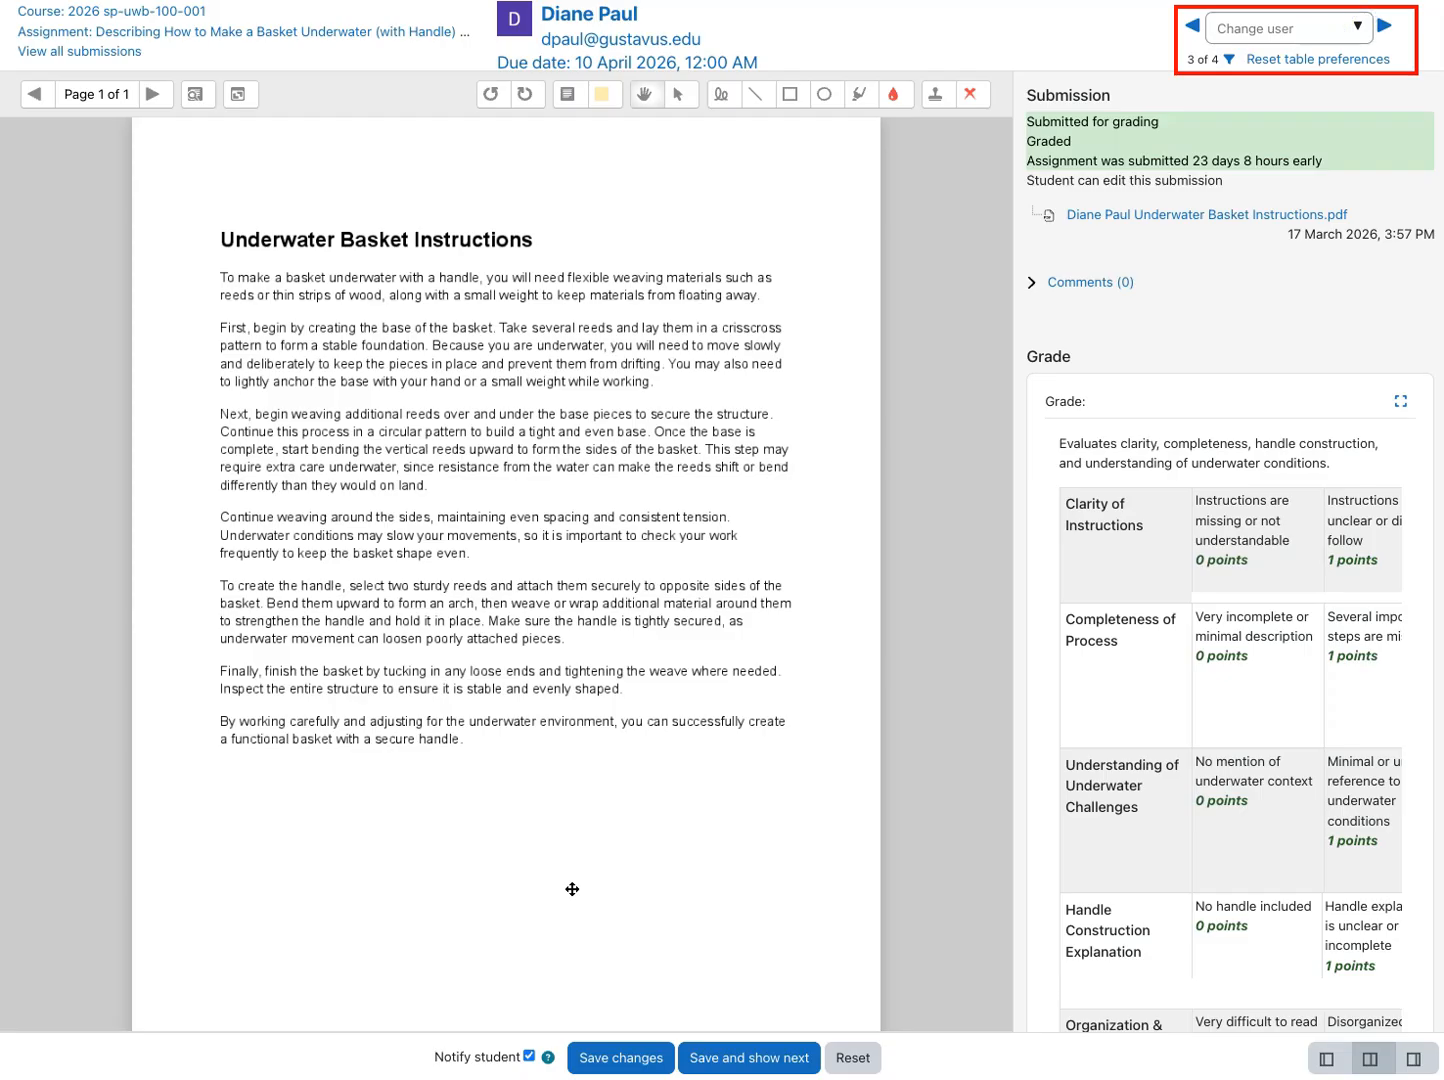
click(1330, 1060)
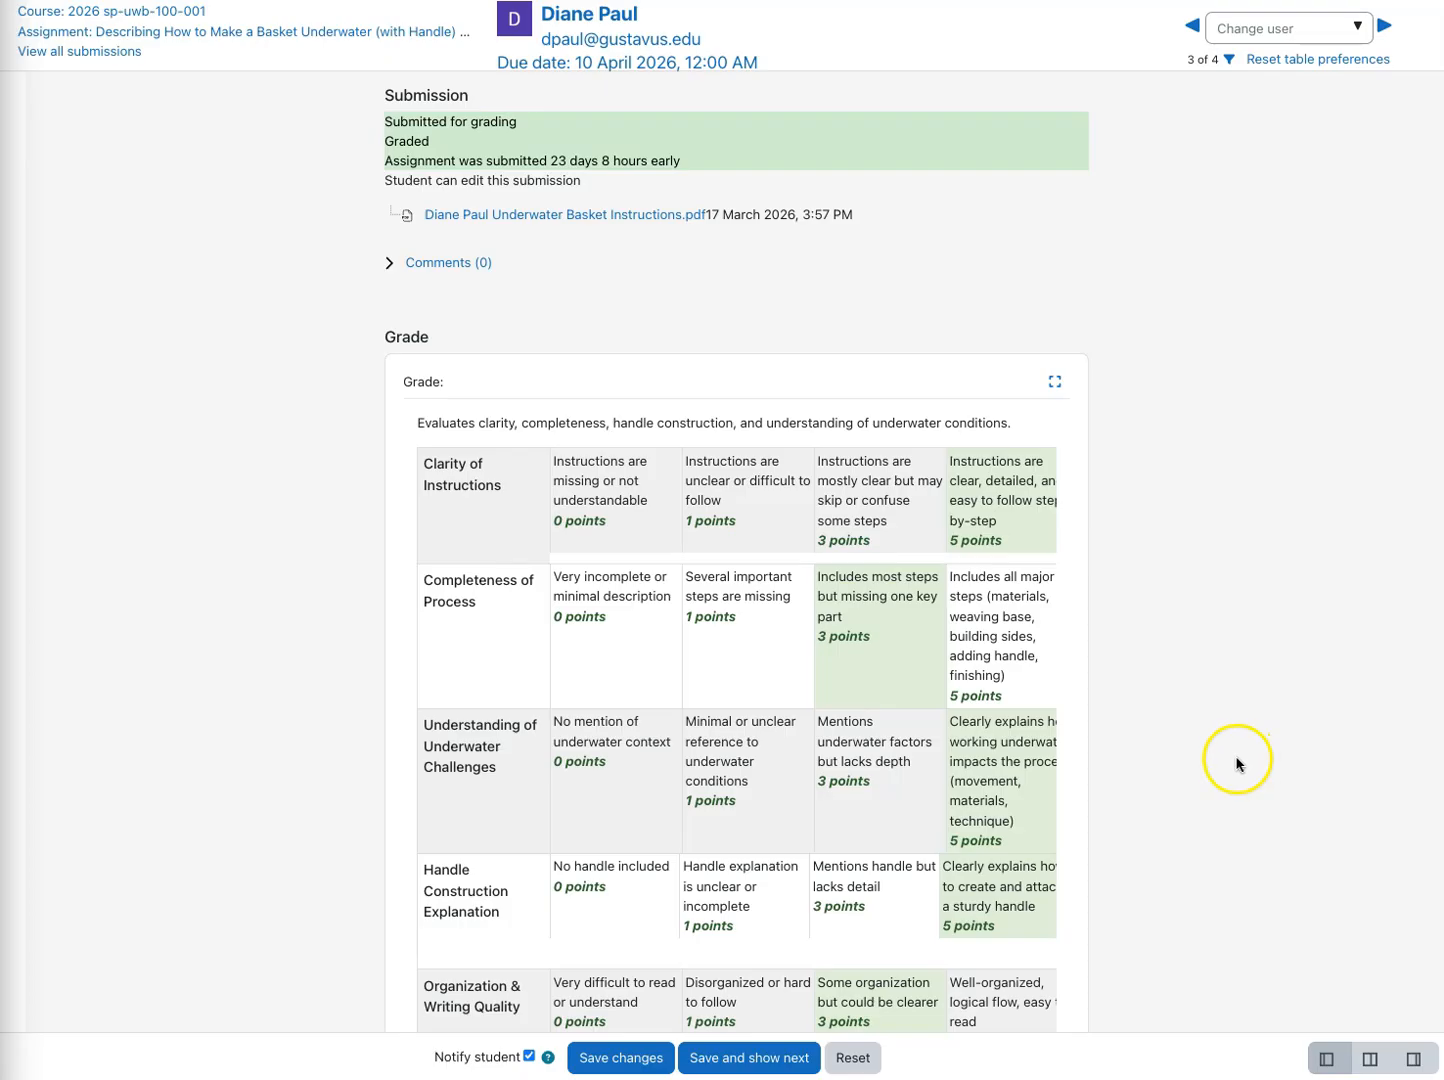
Step: Review the enlarged rubric and its remark fields, return to the grading page, and save the grade with the feedback comment "Great work!"
click(1053, 384)
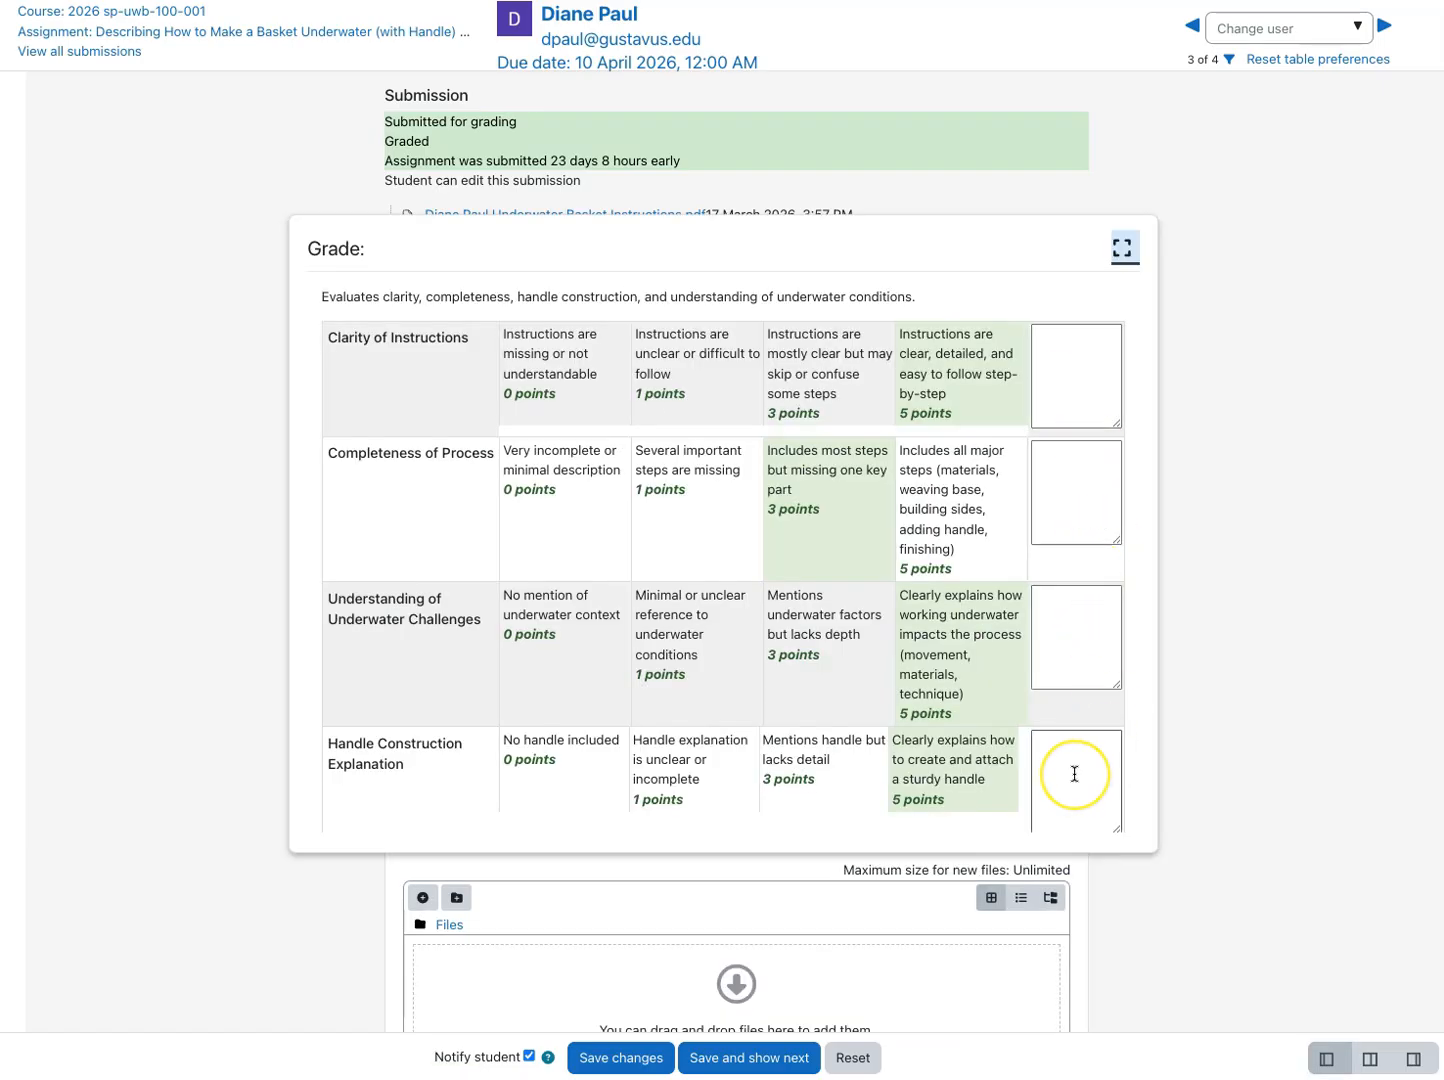
scroll(1074, 773, down, 3)
key(Escape)
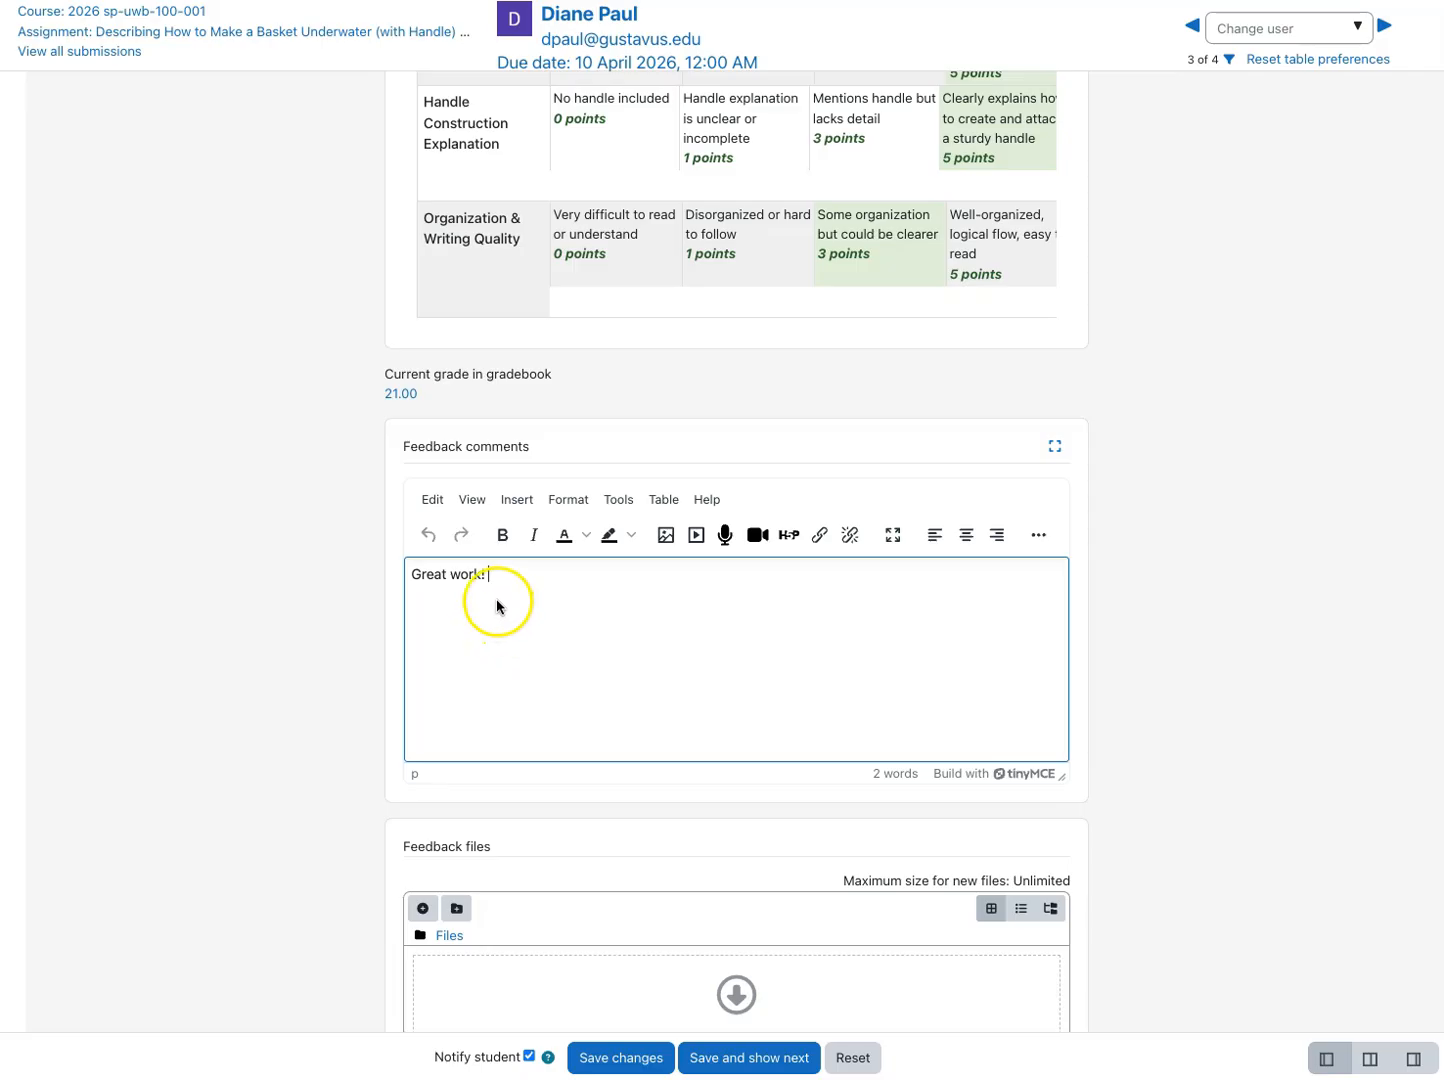
click(621, 1060)
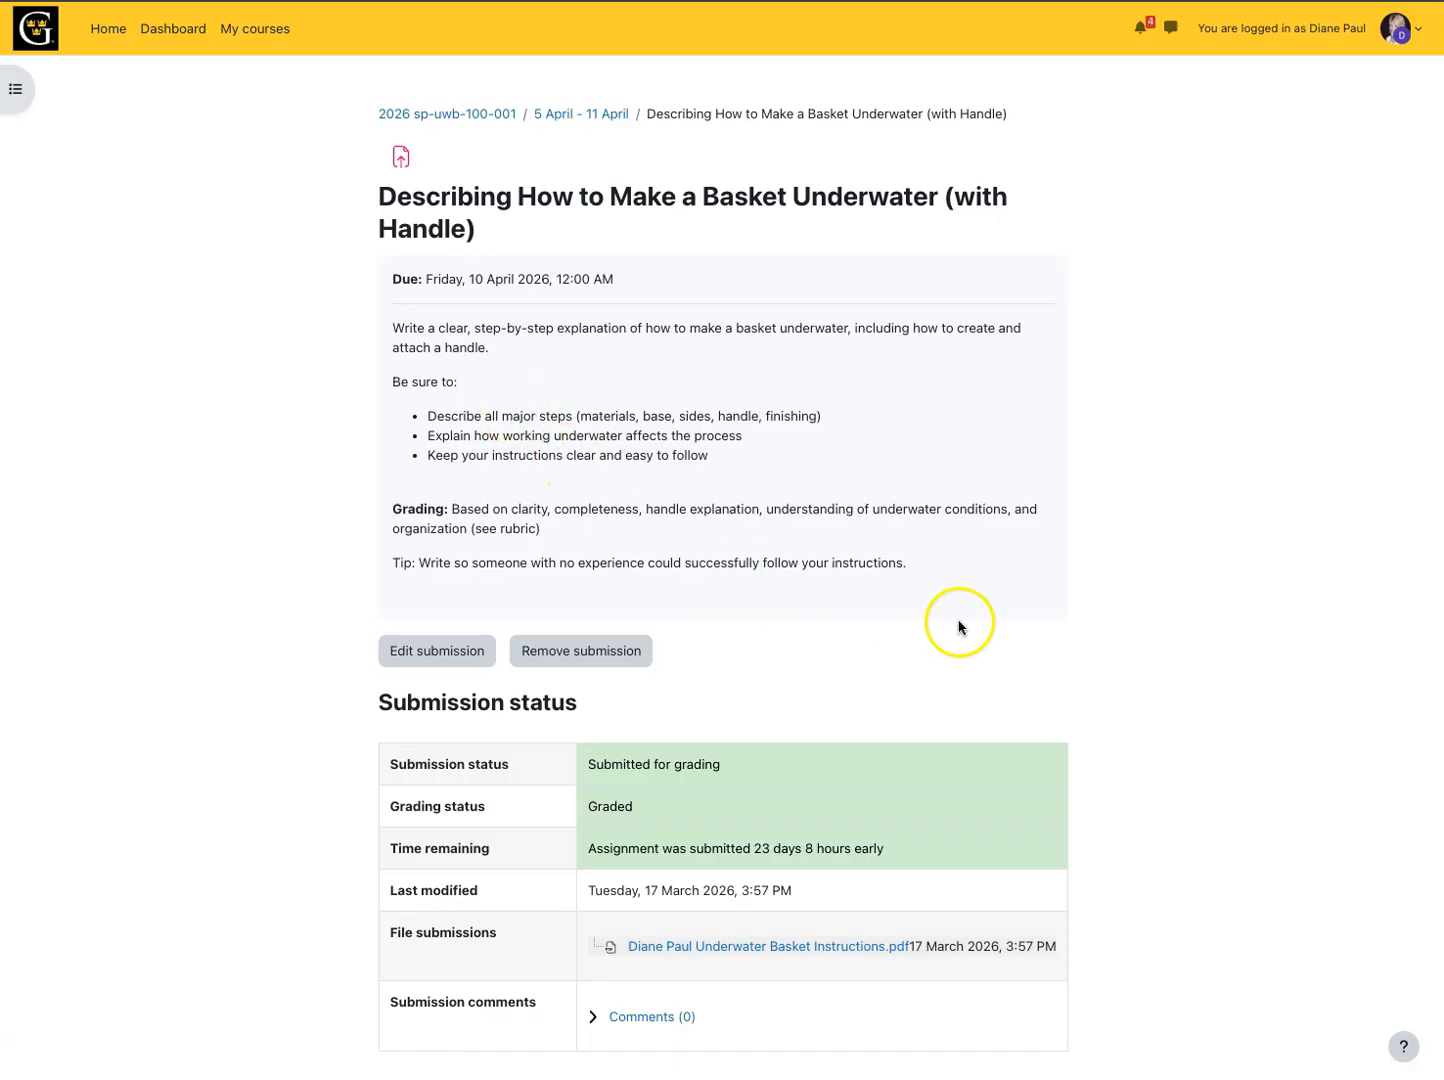
Step: Check the student's view of the graded assignment, including the grade, feedback comment and rubric breakdown
scroll(1189, 632, down, 15)
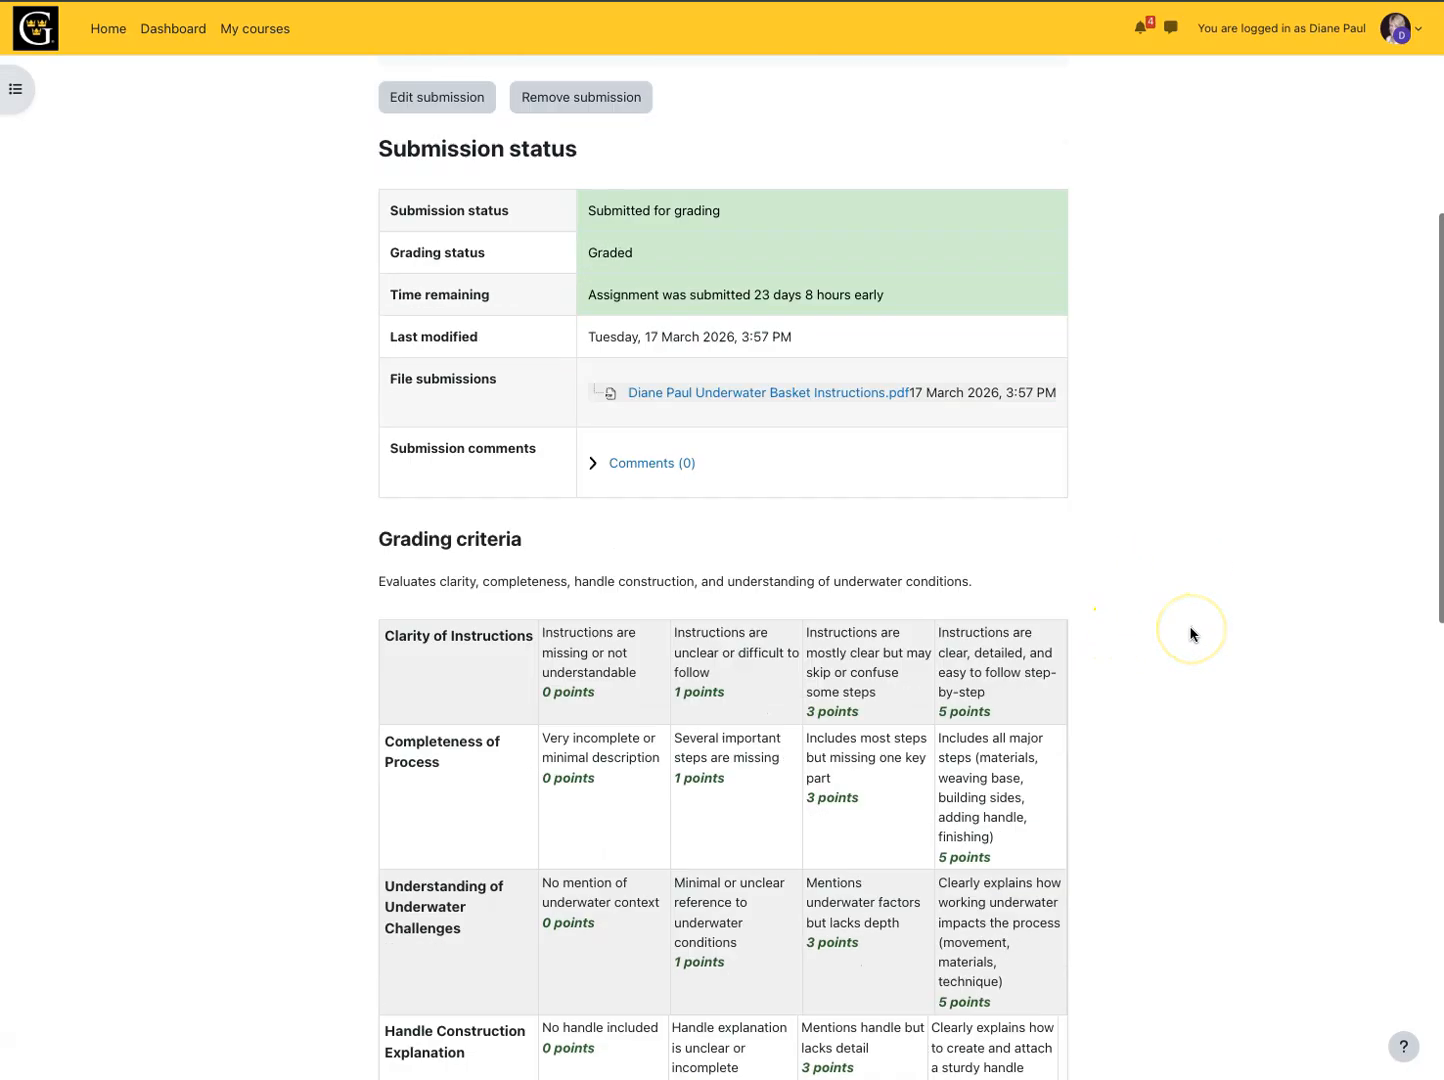
scroll(1188, 632, down, 4)
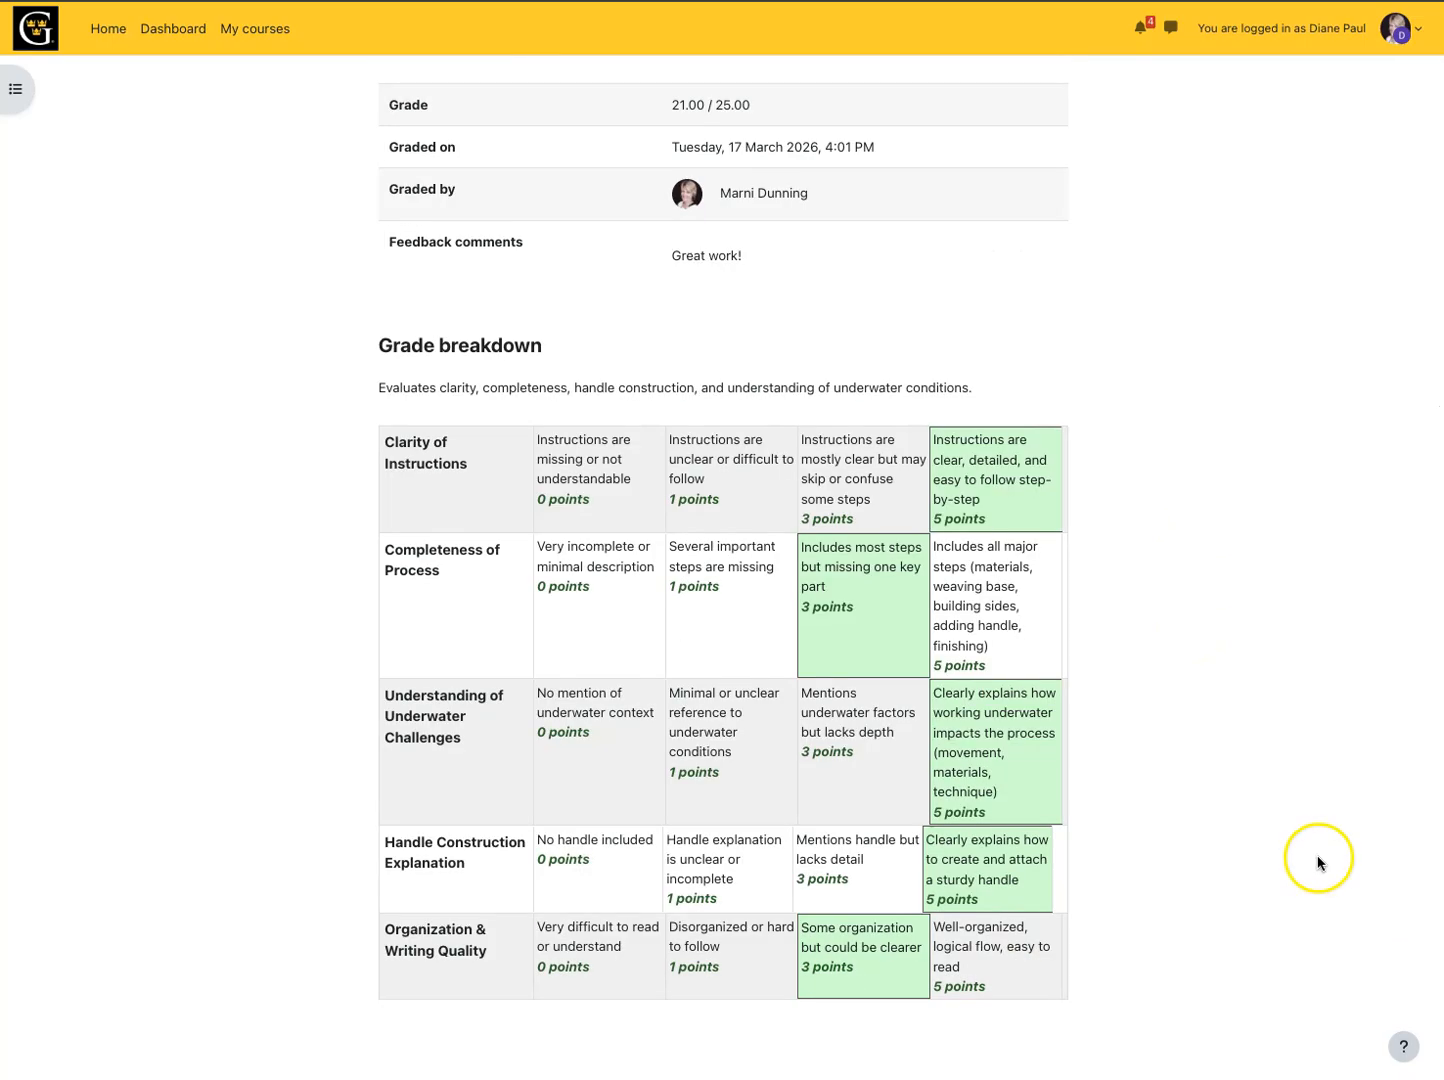